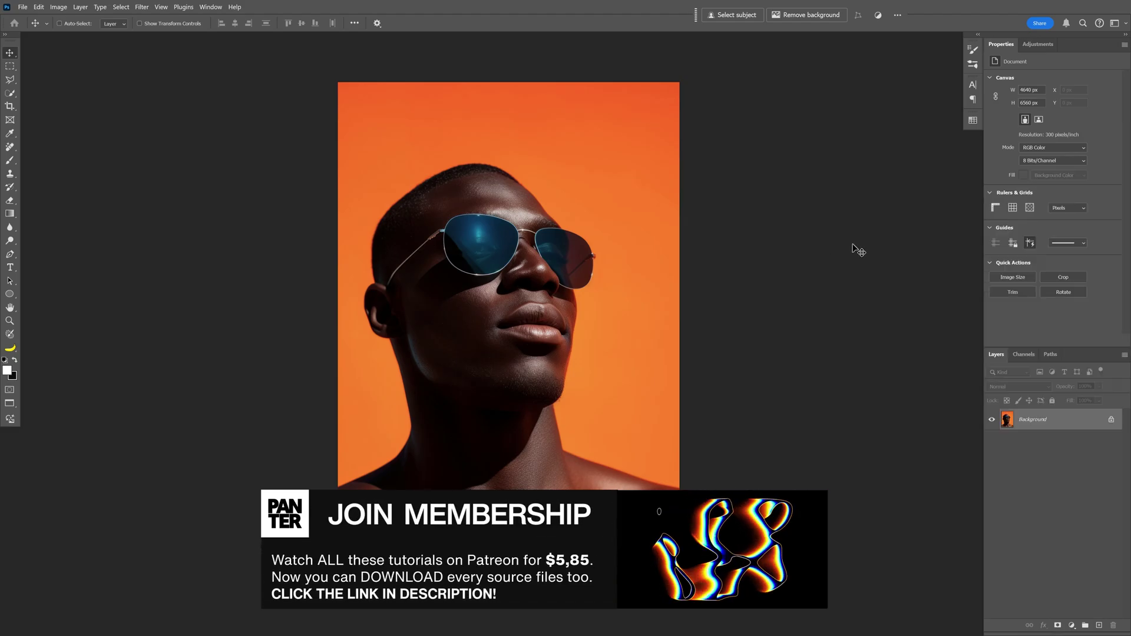
# Step: Add a Curves adjustment above the portrait and shape the RGB curve to deepen the tones, with a midtone point at about input 108, output 56
pyautogui.click(1038, 44)
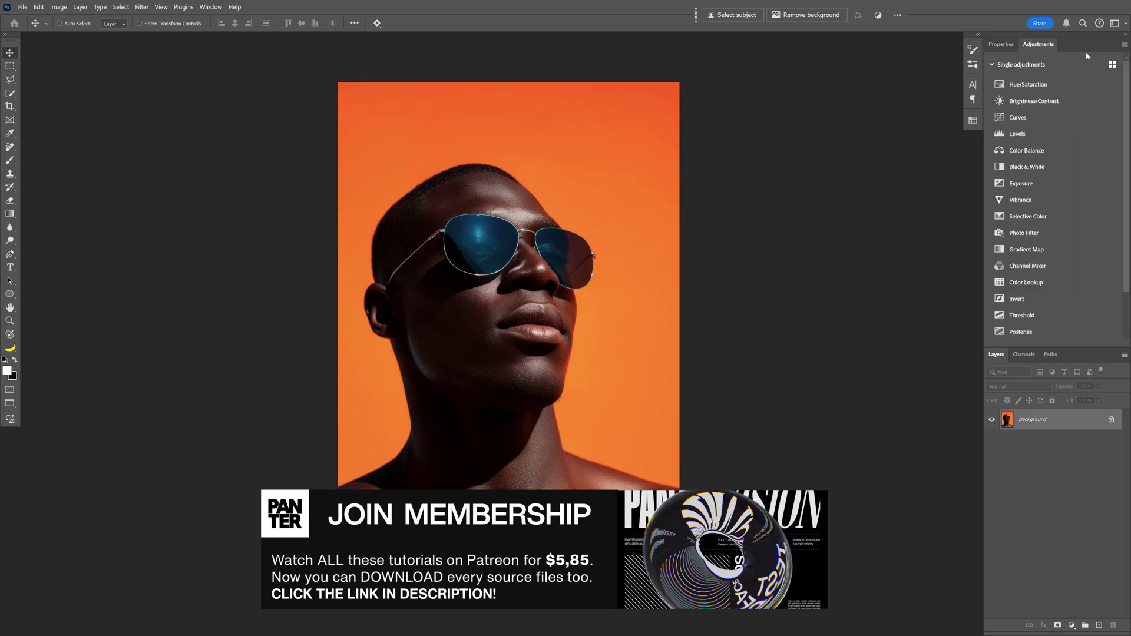
pyautogui.click(1056, 122)
pyautogui.moveTo(1063, 153); pyautogui.dragTo(1087, 138)
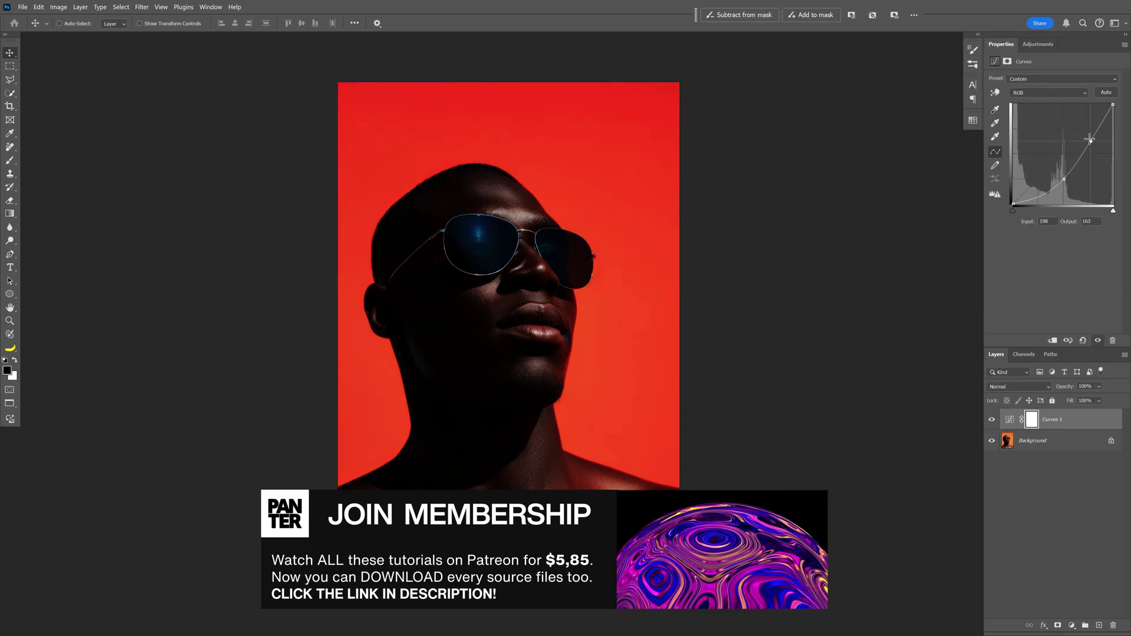
pyautogui.moveTo(1013, 205); pyautogui.dragTo(1056, 182)
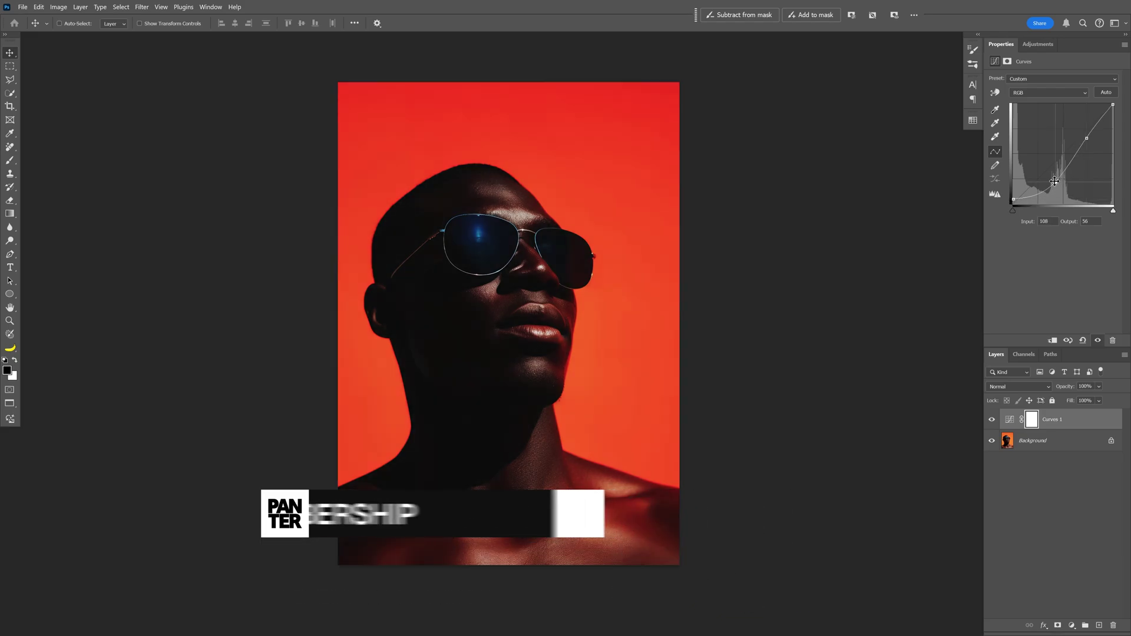
# Step: Convert the Curves adjustment and the Background layer together into one smart object
pyautogui.click(1057, 444)
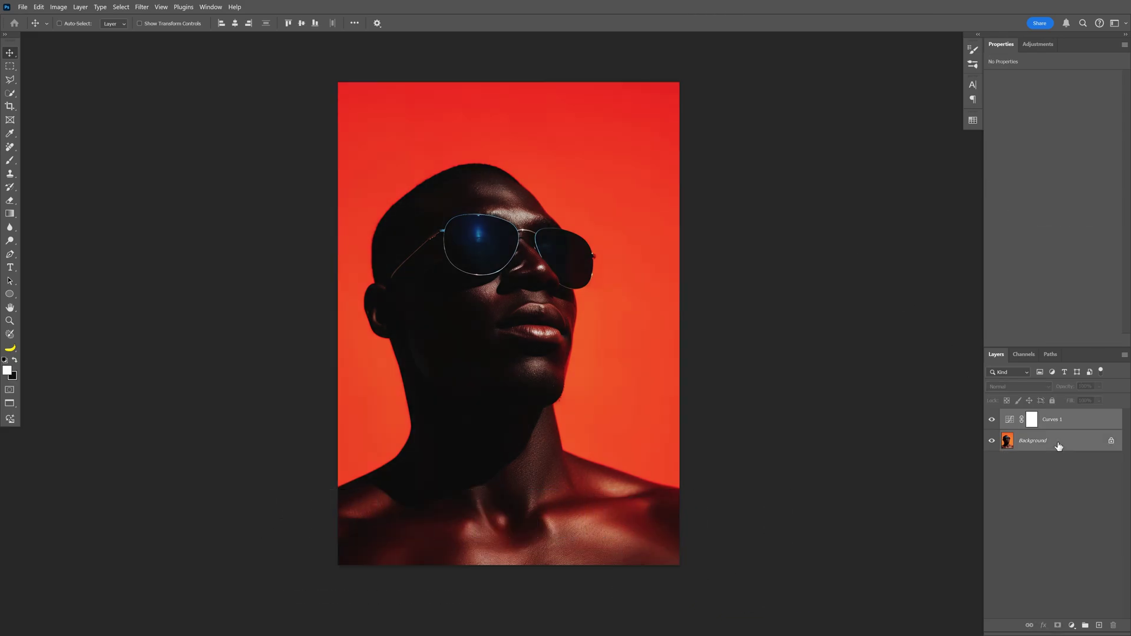
pyautogui.rightClick(1059, 446)
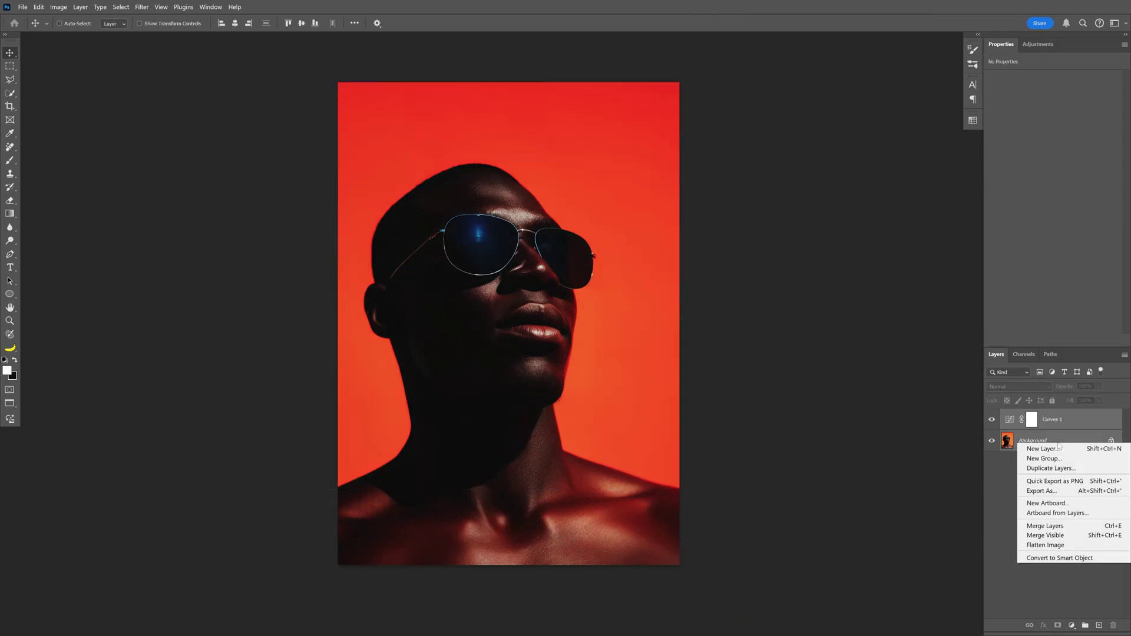
pyautogui.click(1093, 558)
# Step: Place the 3d-rendering-broken-glass-texture image over the portrait in Lighten mode, enlarged and rotated 90° with the cracks radiating from the face
pyautogui.moveTo(1129, 109); pyautogui.dragTo(517, 294)
pyautogui.moveTo(658, 324); pyautogui.dragTo(780, 311)
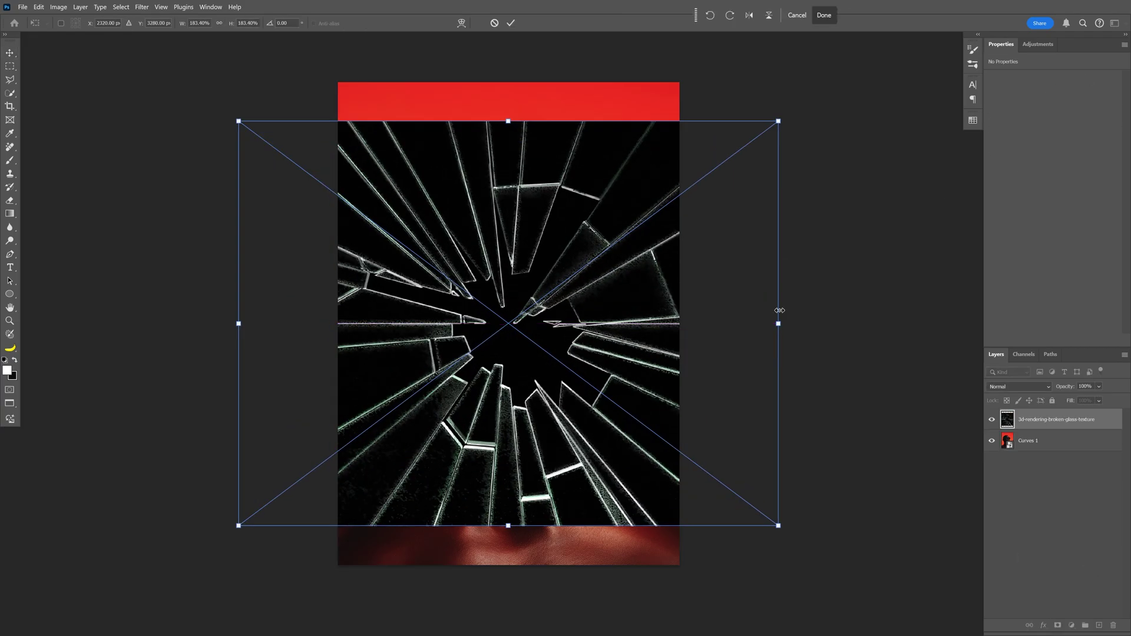
pyautogui.click(1024, 389)
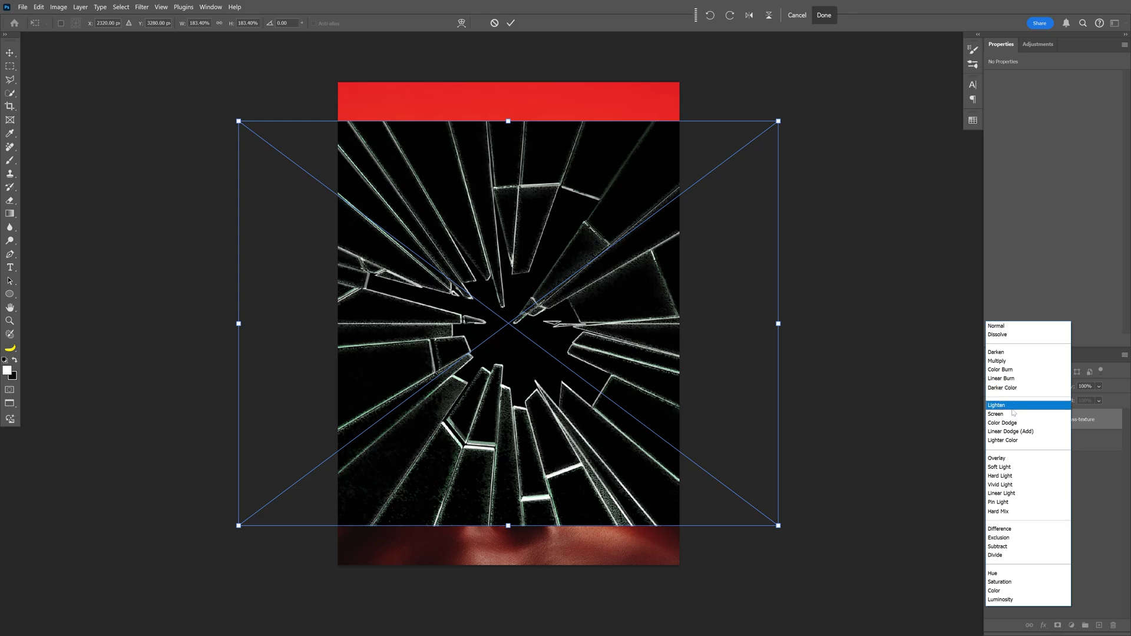
pyautogui.click(1014, 406)
pyautogui.moveTo(783, 115); pyautogui.dragTo(408, 184)
pyautogui.press('Return')
# Step: Return the glass texture to Normal blending and select its shadows with Color Range at 16% fuzziness and range 34
pyautogui.click(1018, 387)
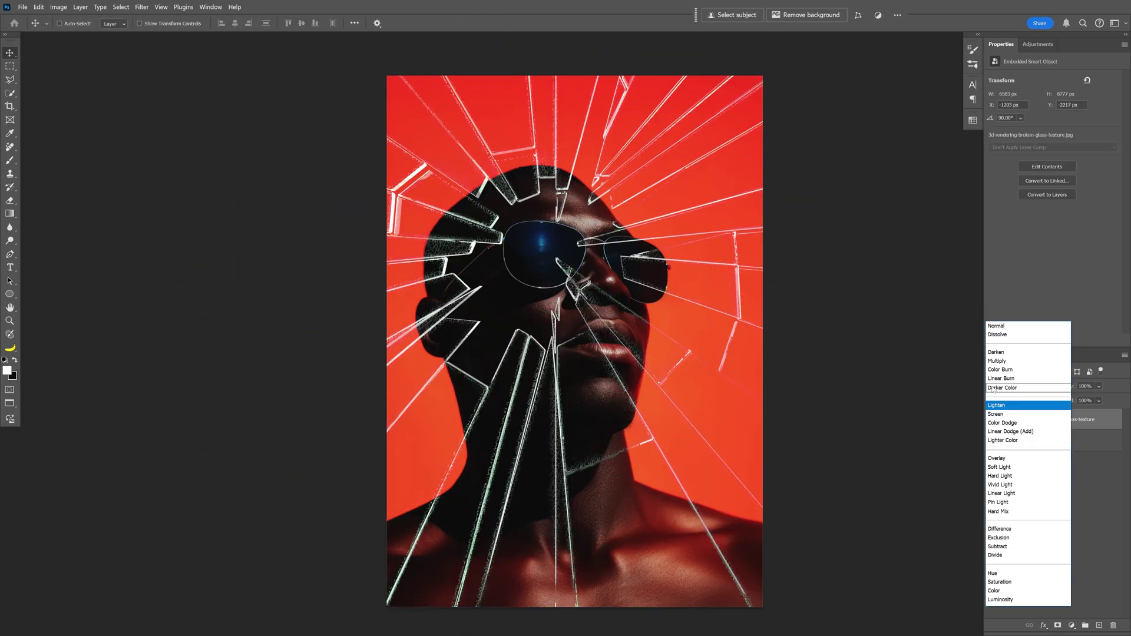
pyautogui.click(1006, 327)
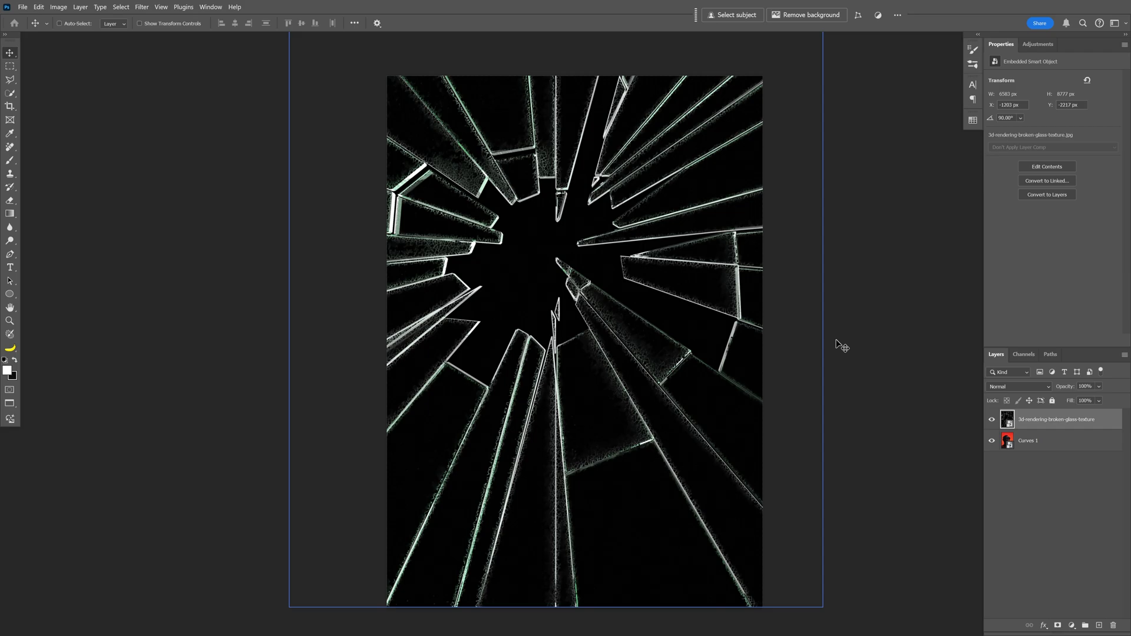
pyautogui.click(121, 7)
pyautogui.click(137, 103)
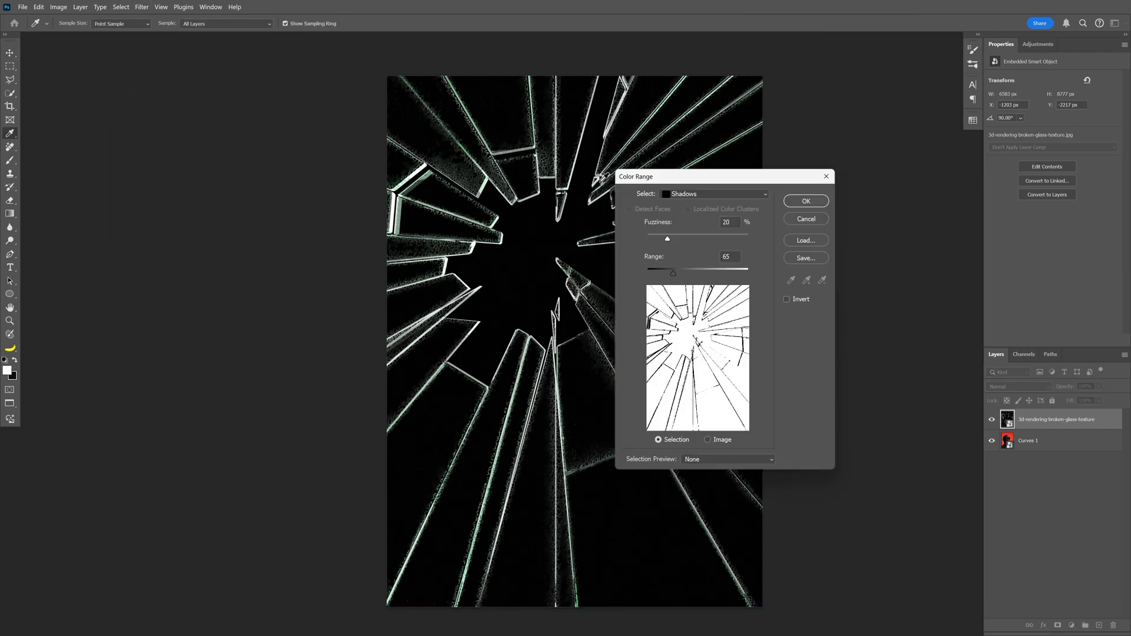
pyautogui.click(702, 198)
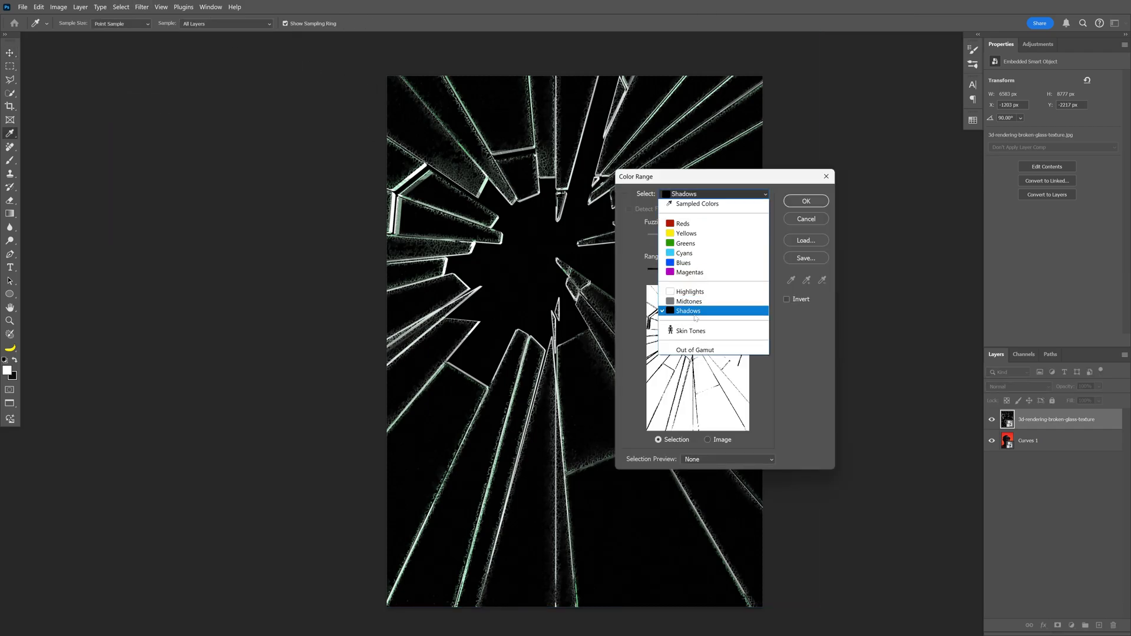
pyautogui.click(704, 311)
pyautogui.click(673, 271)
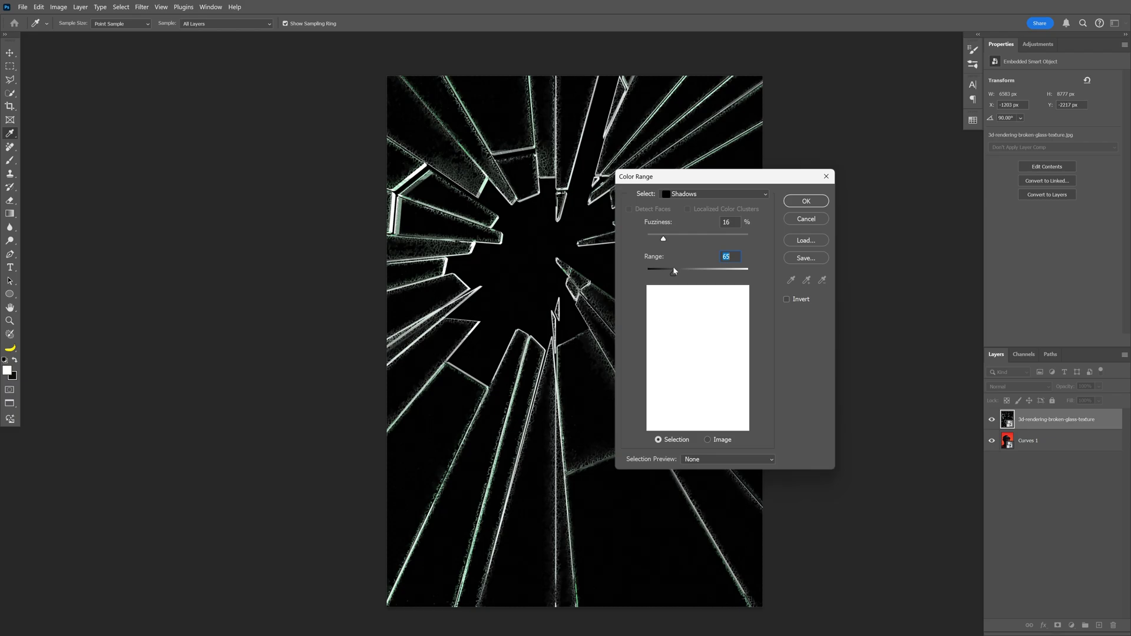
pyautogui.moveTo(674, 270); pyautogui.dragTo(661, 271)
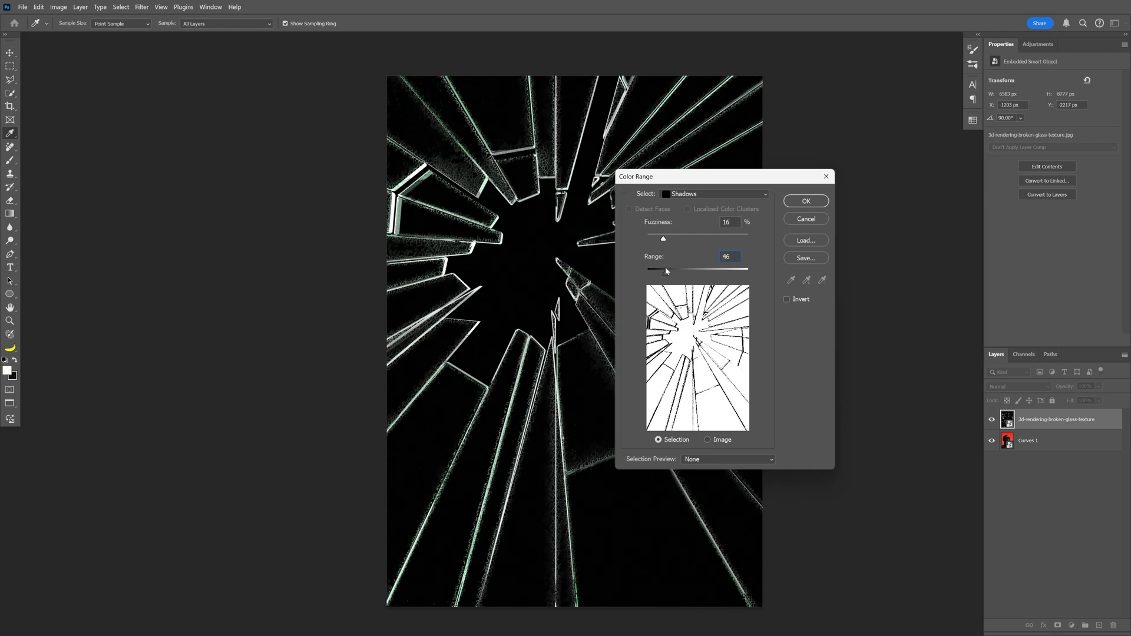
pyautogui.click(805, 202)
pyautogui.press('v')
# Step: Invert the selection and mask the glass texture layer with it, leaving only the crack lines
pyautogui.click(121, 7)
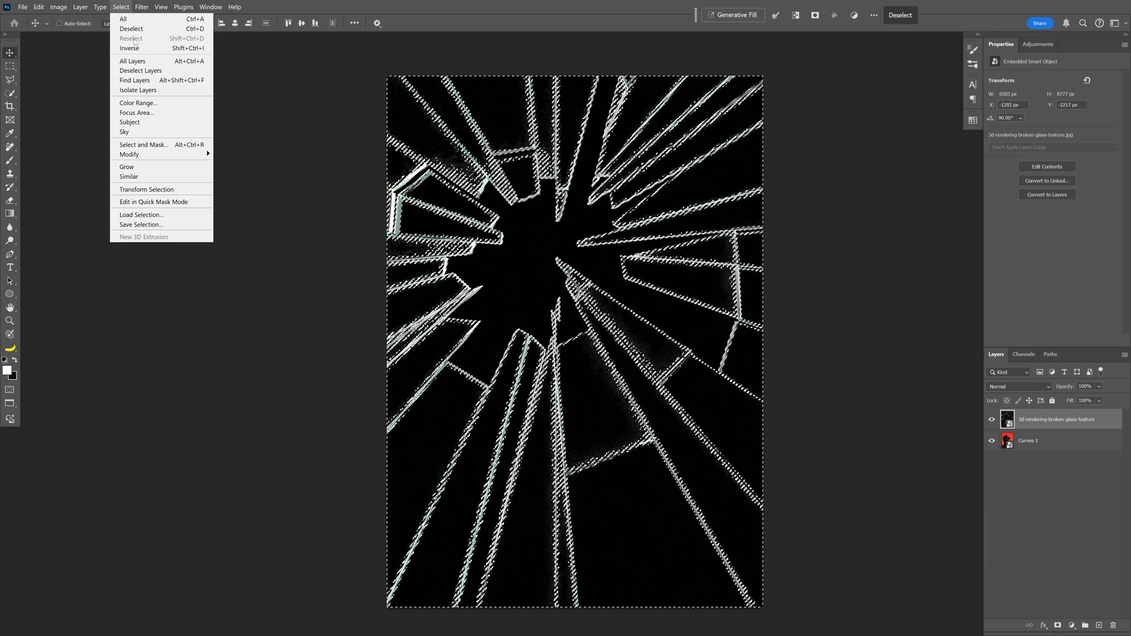
pyautogui.click(129, 48)
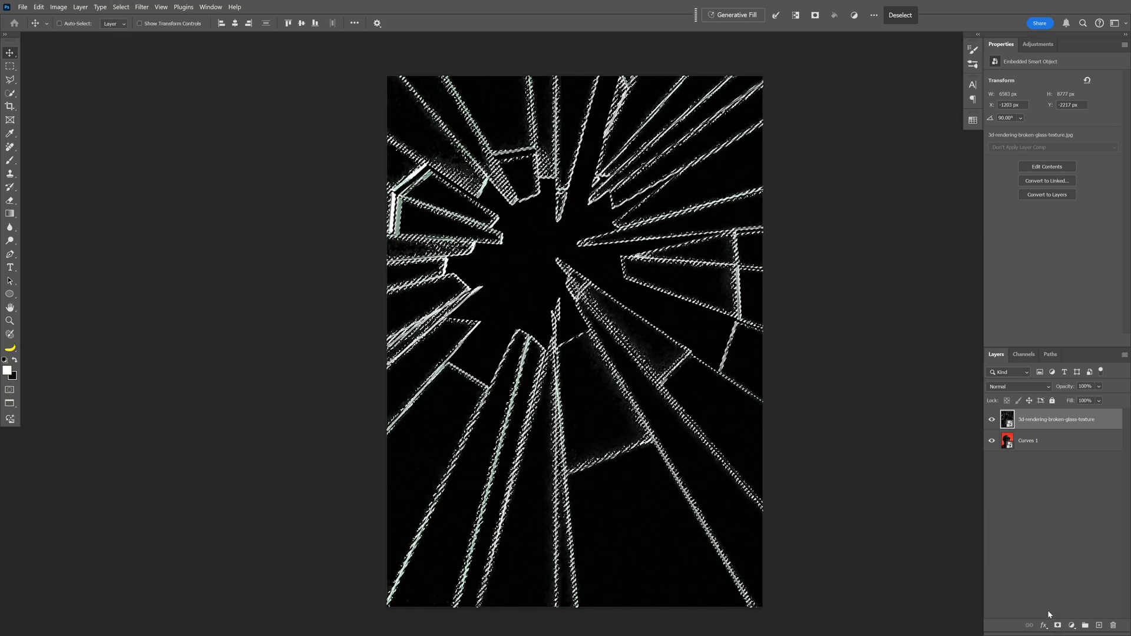
pyautogui.click(1057, 625)
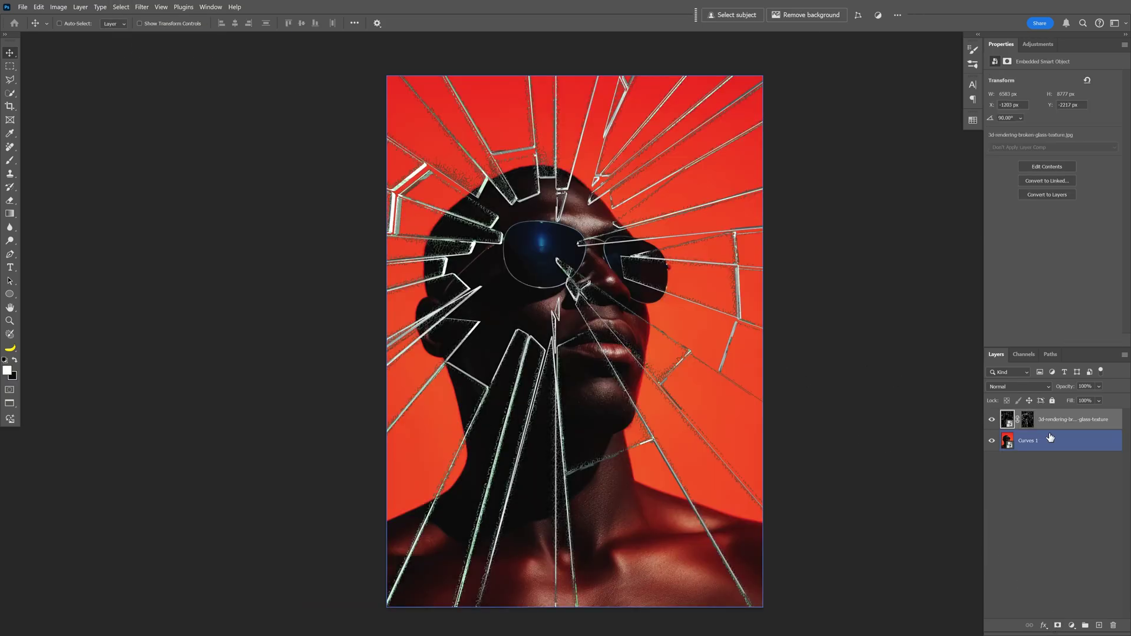
# Step: Duplicate the Curves 1 portrait layer and outline the long glass shard from the nose down across the lips with the Polygonal Lasso
pyautogui.click(1052, 440)
pyautogui.hotkey('ctrl', 'j')
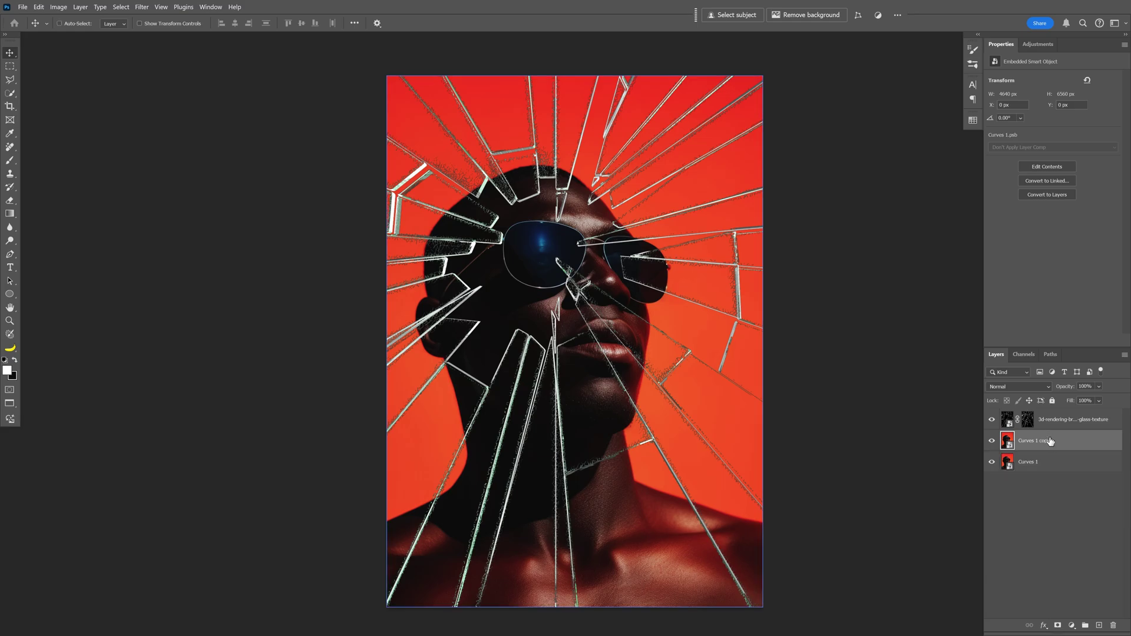
pyautogui.click(12, 84)
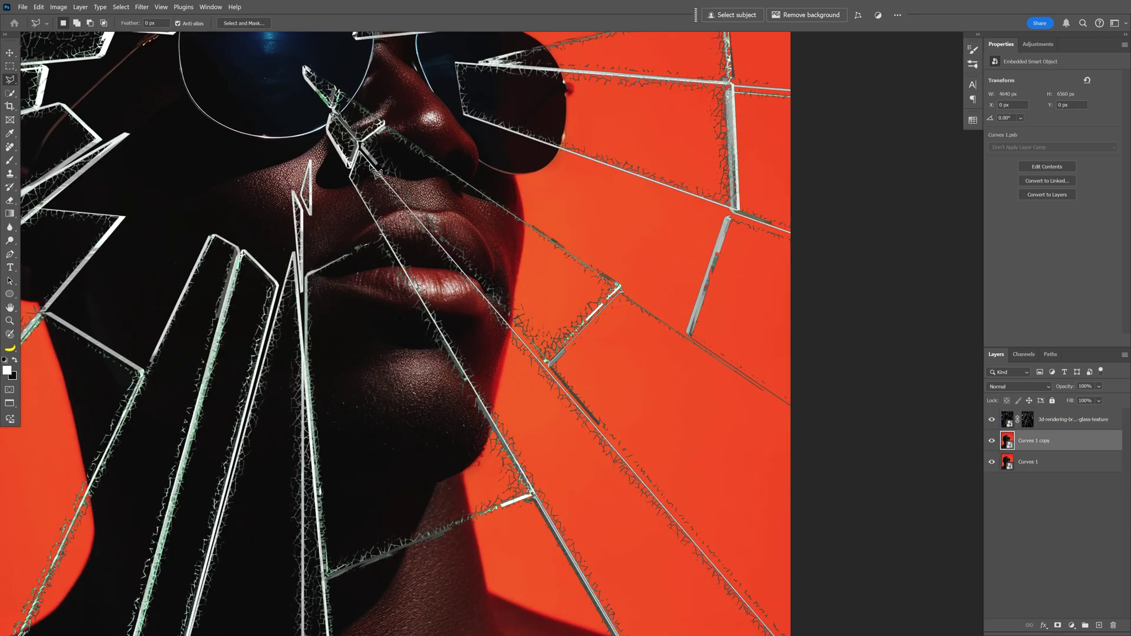
pyautogui.click(361, 153)
pyautogui.scroll(-10, 416, 194)
pyautogui.hscroll(4, 417, 195)
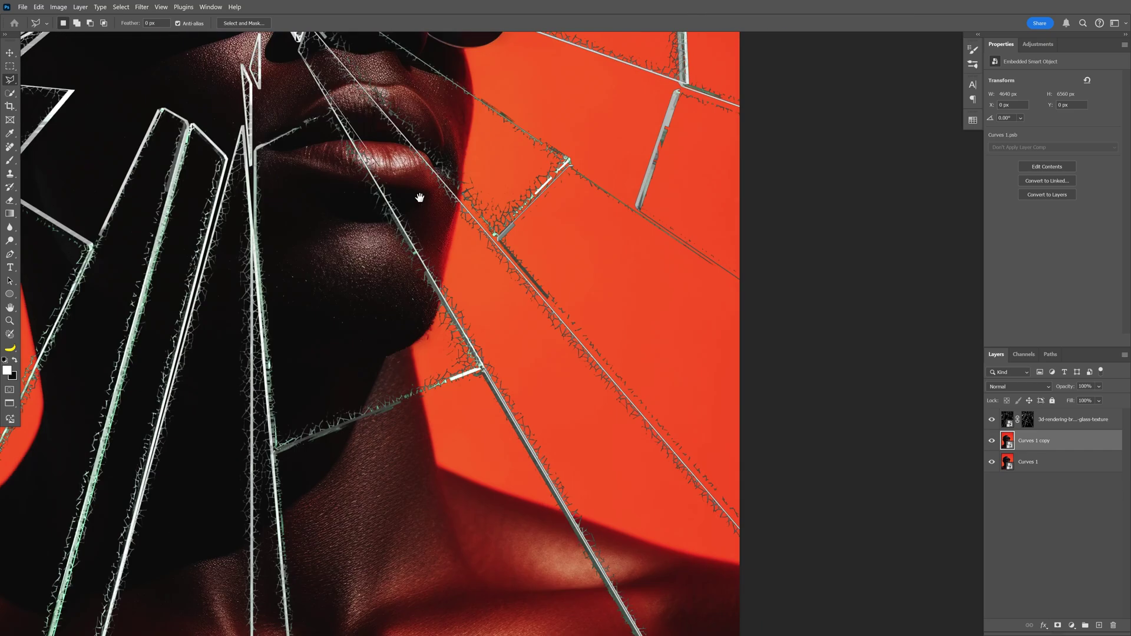
pyautogui.click(616, 503)
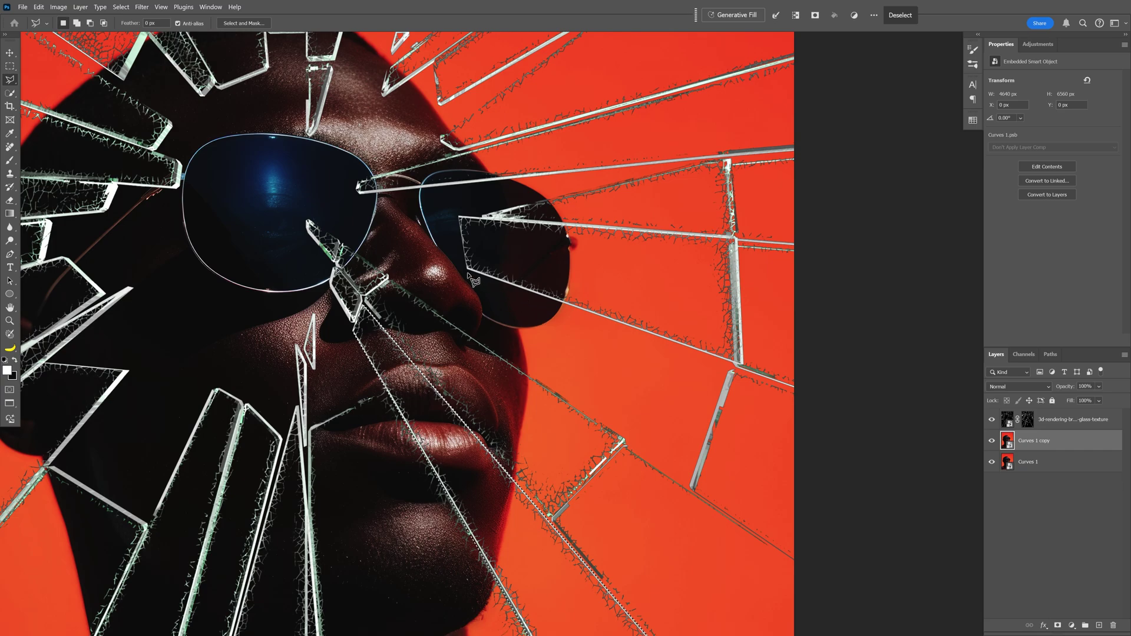
# Step: Add to the selection the shard over the far sunglass lens and the wedge running from the near lens to the canvas edge above it
pyautogui.press('shift')
pyautogui.keyDown('shift'); pyautogui.click(475, 277); pyautogui.keyUp('shift')
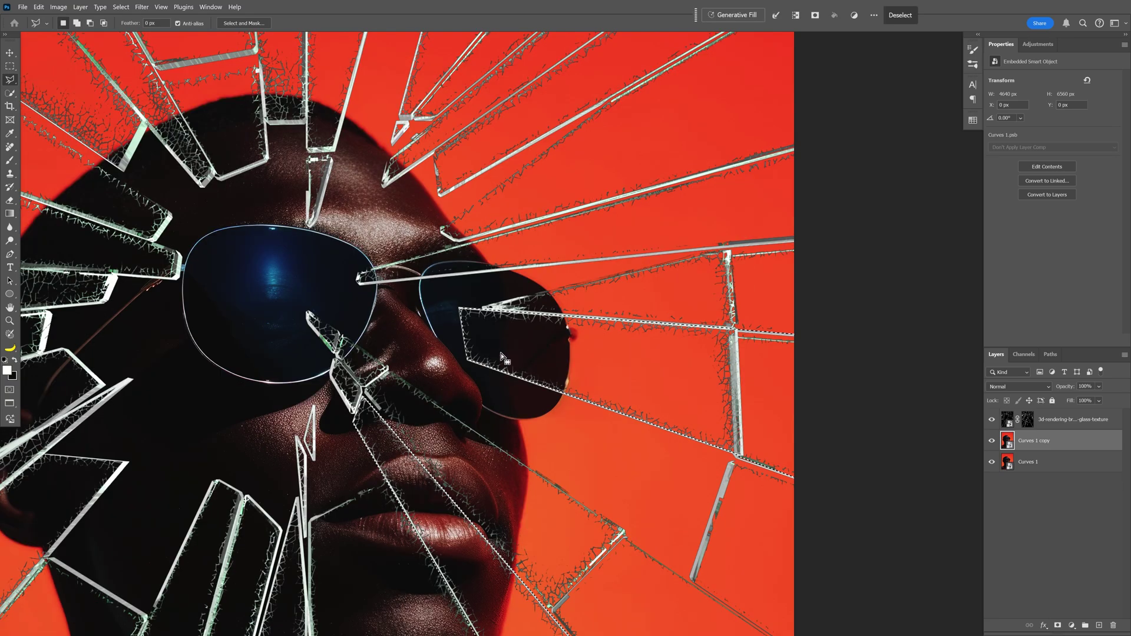
pyautogui.moveTo(582, 247); pyautogui.dragTo(588, 271)
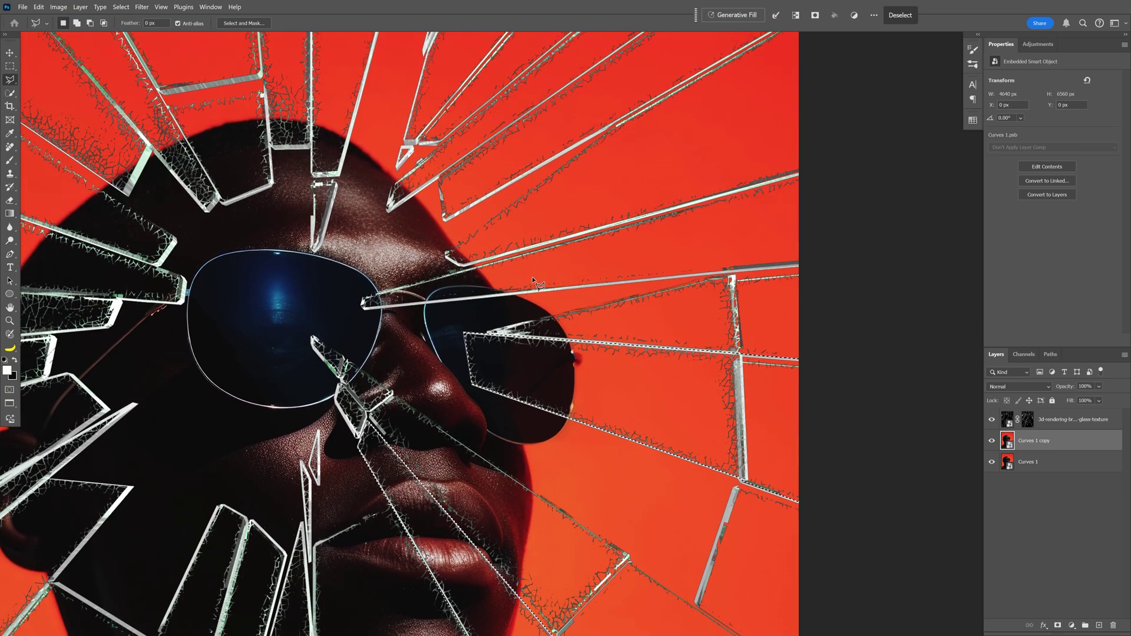
pyautogui.keyDown('shift'); pyautogui.click(364, 306); pyautogui.keyUp('shift')
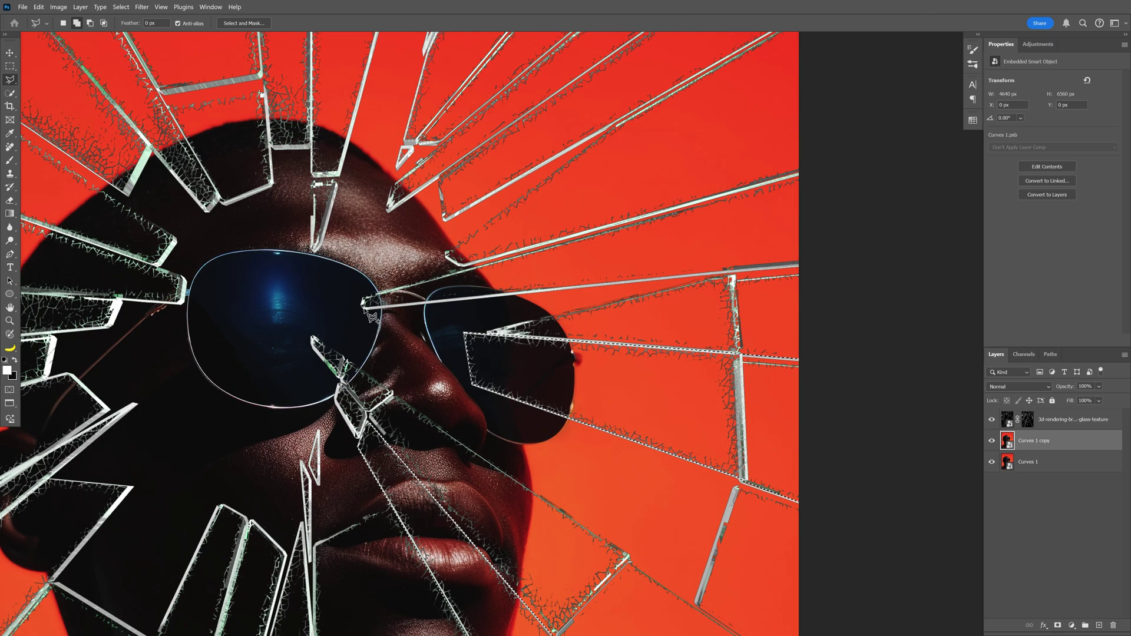
pyautogui.click(829, 258)
pyautogui.click(805, 174)
pyautogui.click(363, 299)
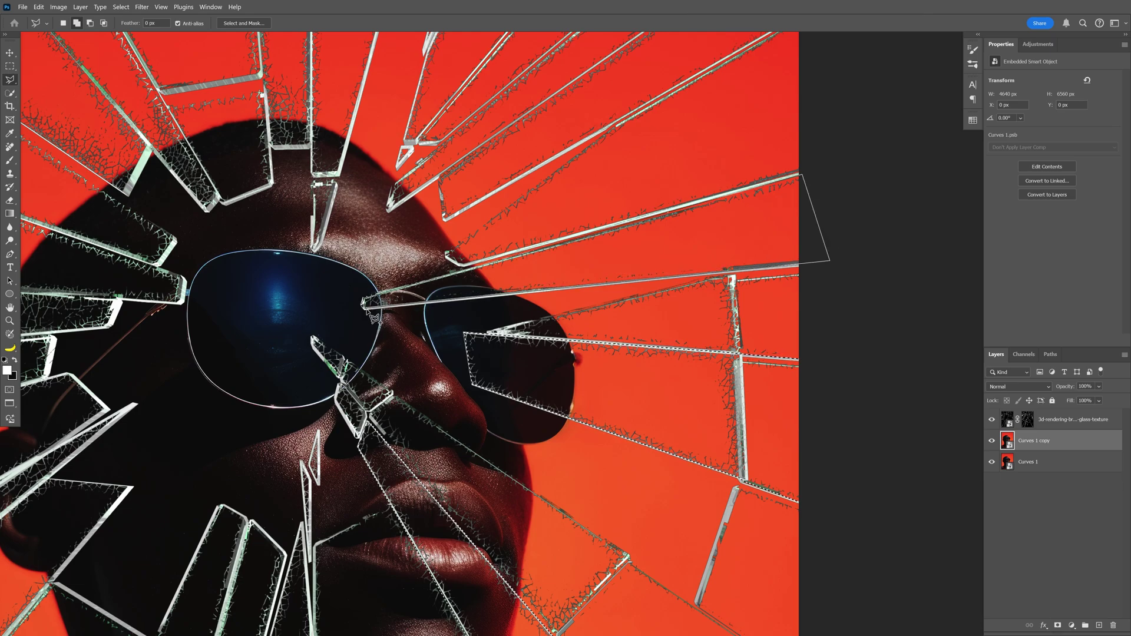
pyautogui.click(365, 307)
# Step: Mask the Curves 1 copy layer with the selection of alternating glass shards
pyautogui.moveTo(528, 137); pyautogui.dragTo(514, 248)
pyautogui.scroll(-3, 521, 252)
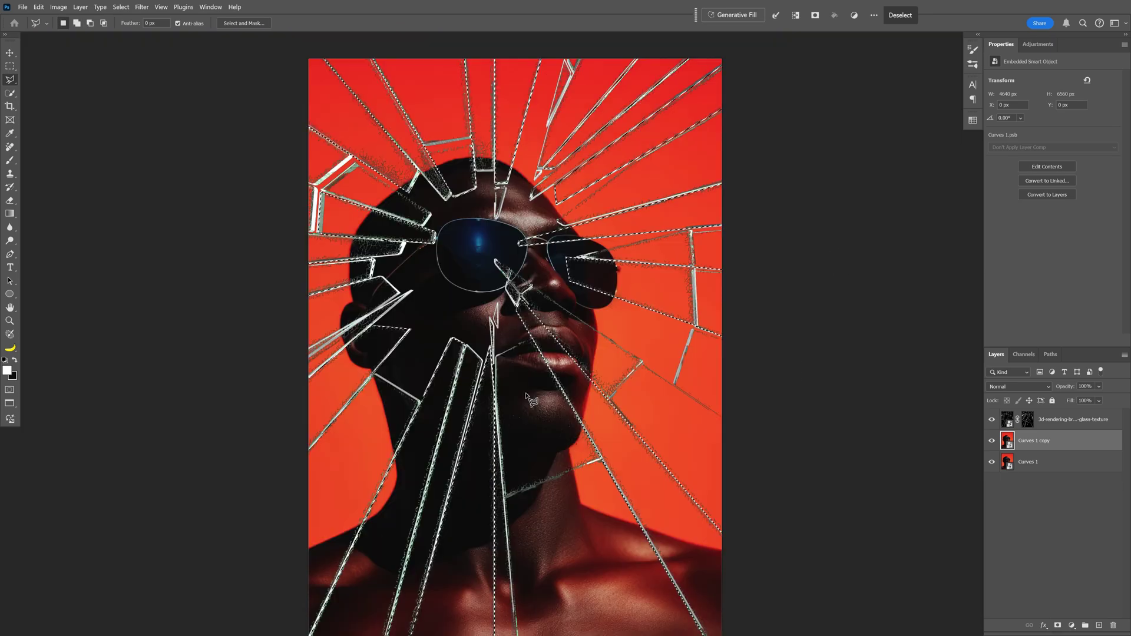
pyautogui.scroll(1, 529, 394)
pyautogui.moveTo(528, 406); pyautogui.dragTo(528, 415)
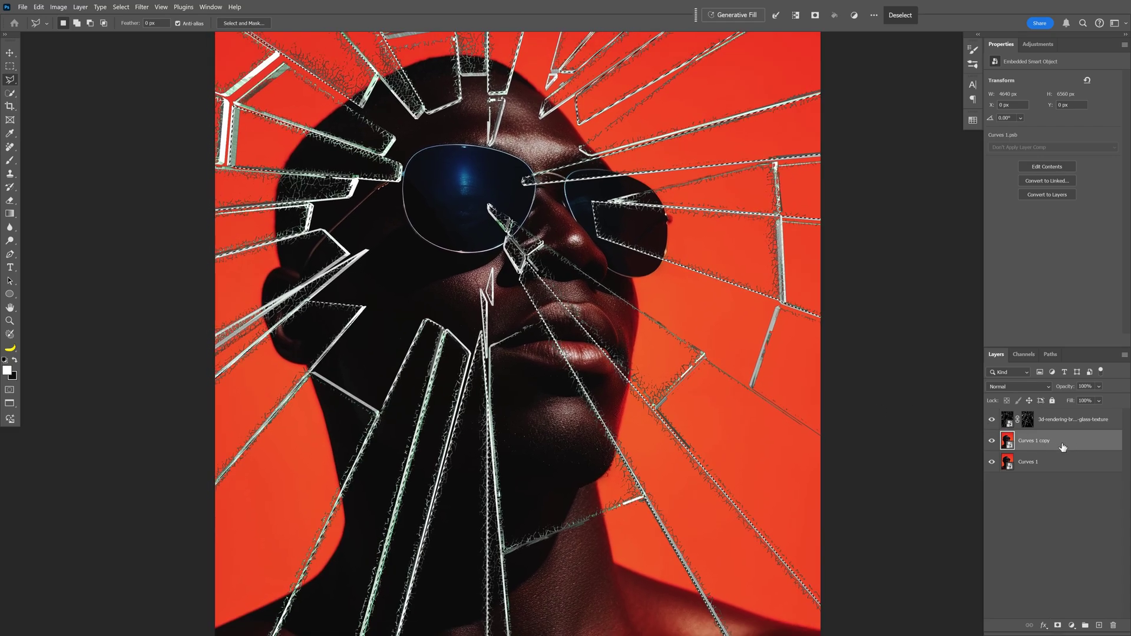
pyautogui.click(1058, 625)
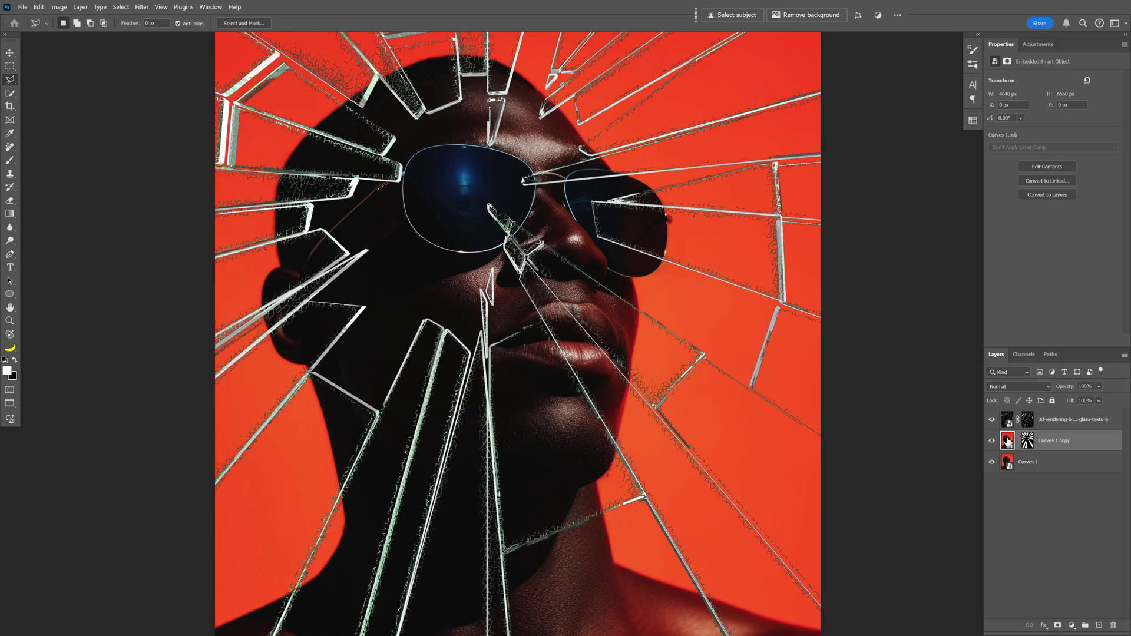
# Step: Enlarge only the image of the Curves 1 copy layer inside its unlinked mask to about 5006 × 7078 px, and relink the mask
pyautogui.hotkey('ctrl', '0')
pyautogui.hotkey('ctrl', 't')
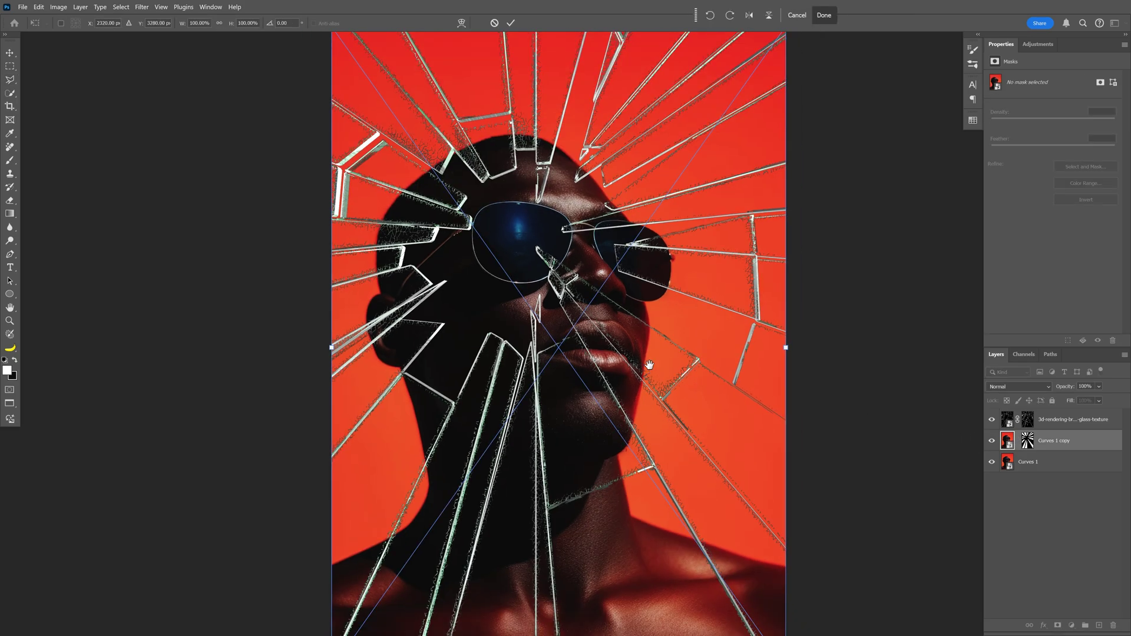
pyautogui.moveTo(649, 365); pyautogui.dragTo(609, 365)
pyautogui.moveTo(747, 349); pyautogui.dragTo(774, 356)
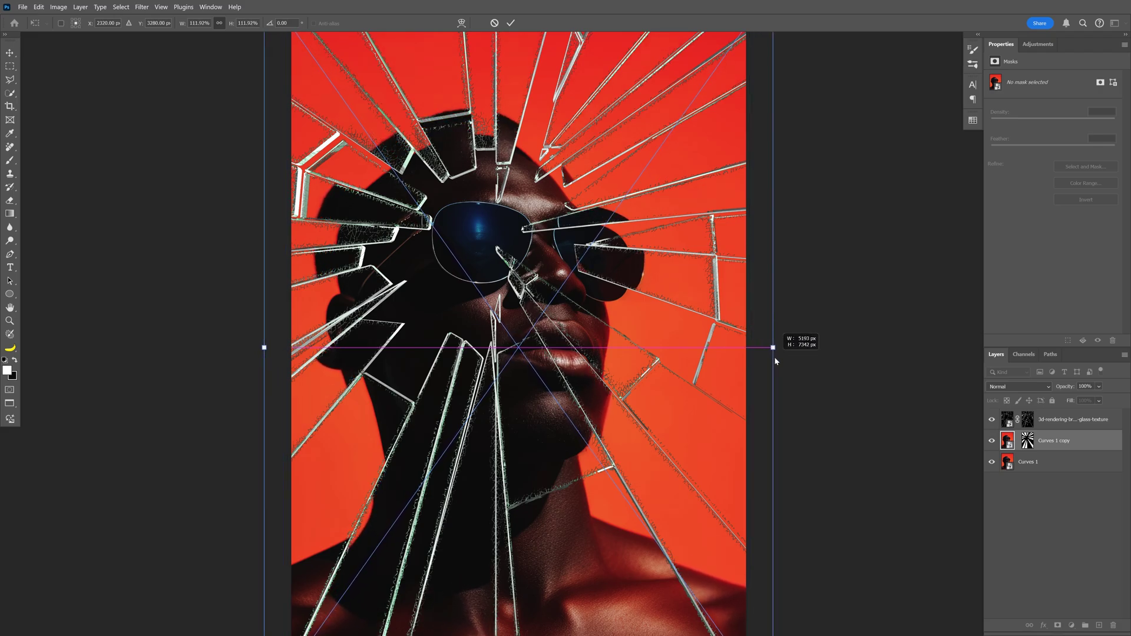
pyautogui.press('Return')
pyautogui.press('l')
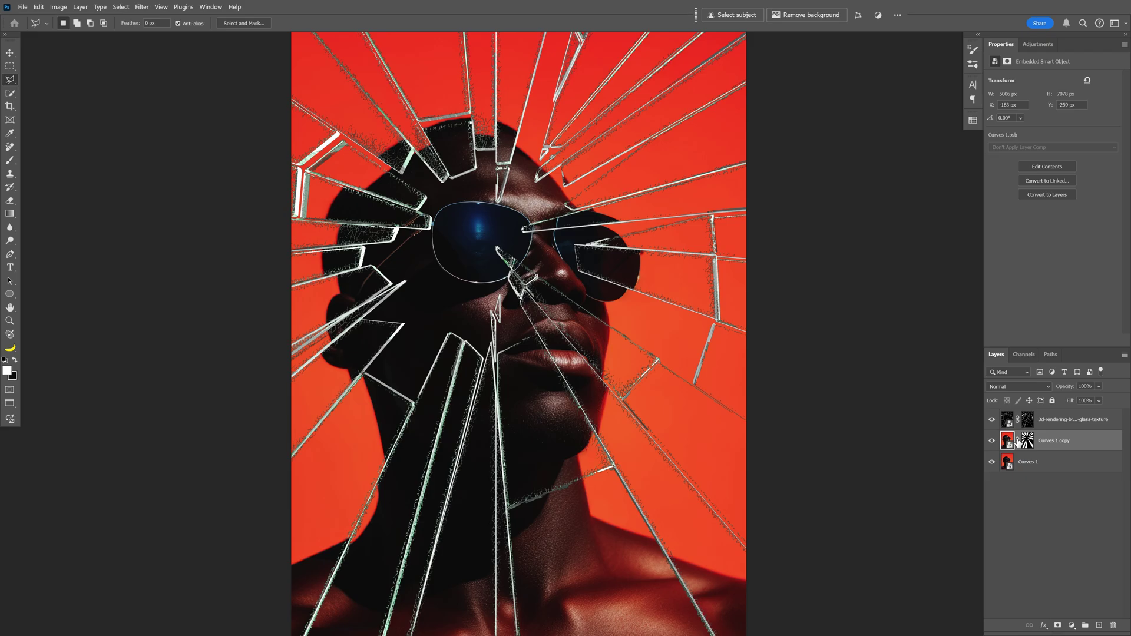
pyautogui.press('v')
# Step: Add a reversed Gradient Map adjustment directly above the Curves 1 layer
pyautogui.click(1060, 465)
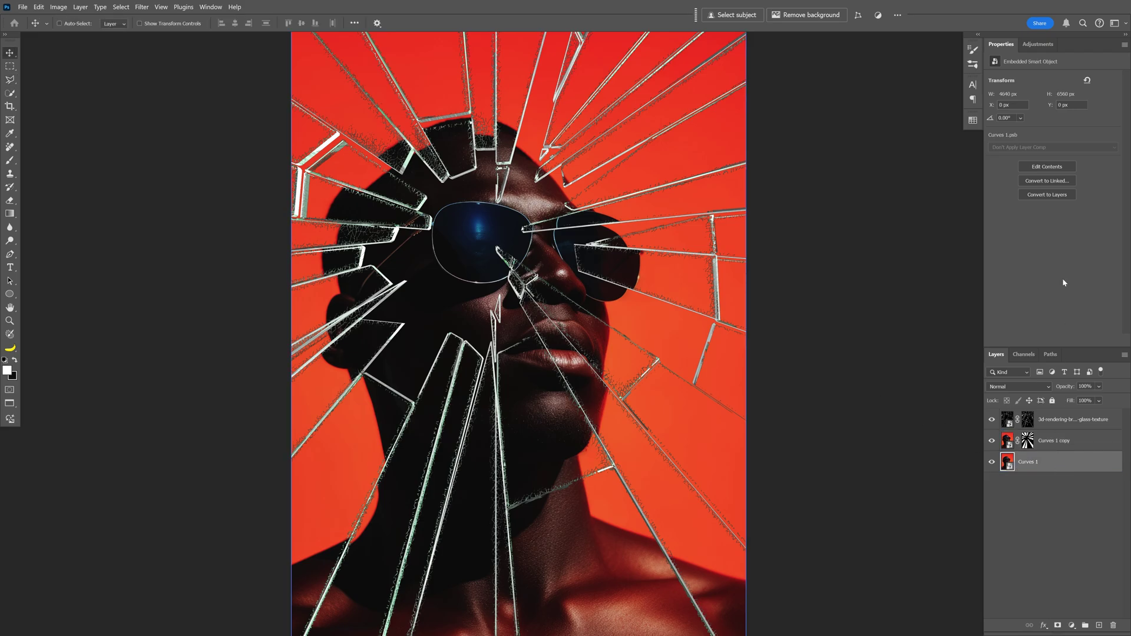
pyautogui.click(1038, 44)
pyautogui.scroll(-2, 1090, 130)
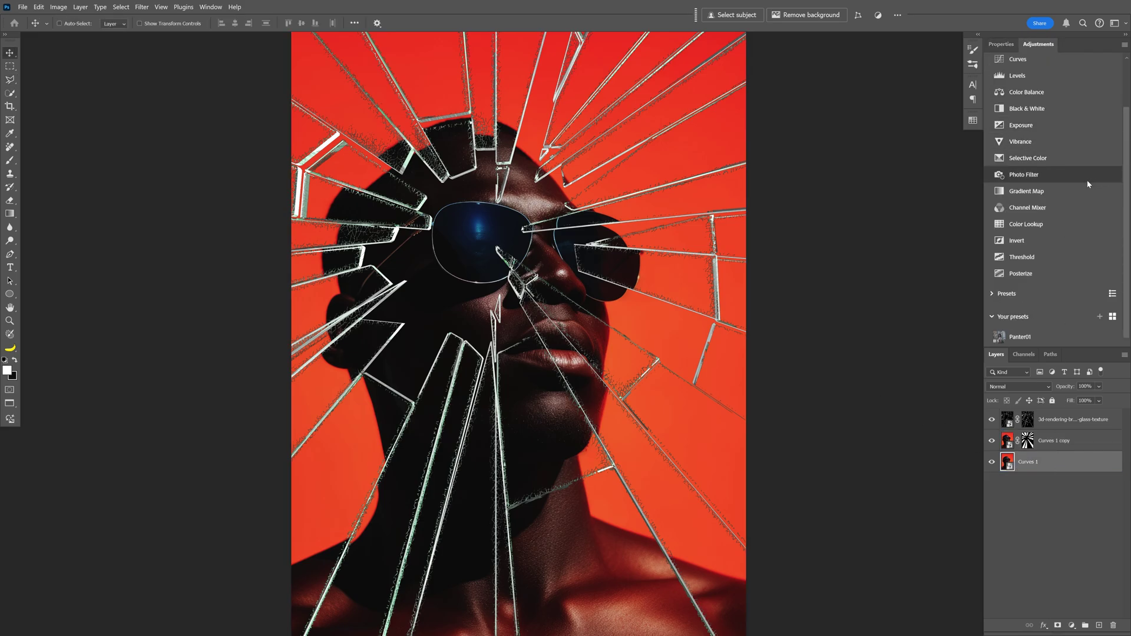
pyautogui.click(1059, 192)
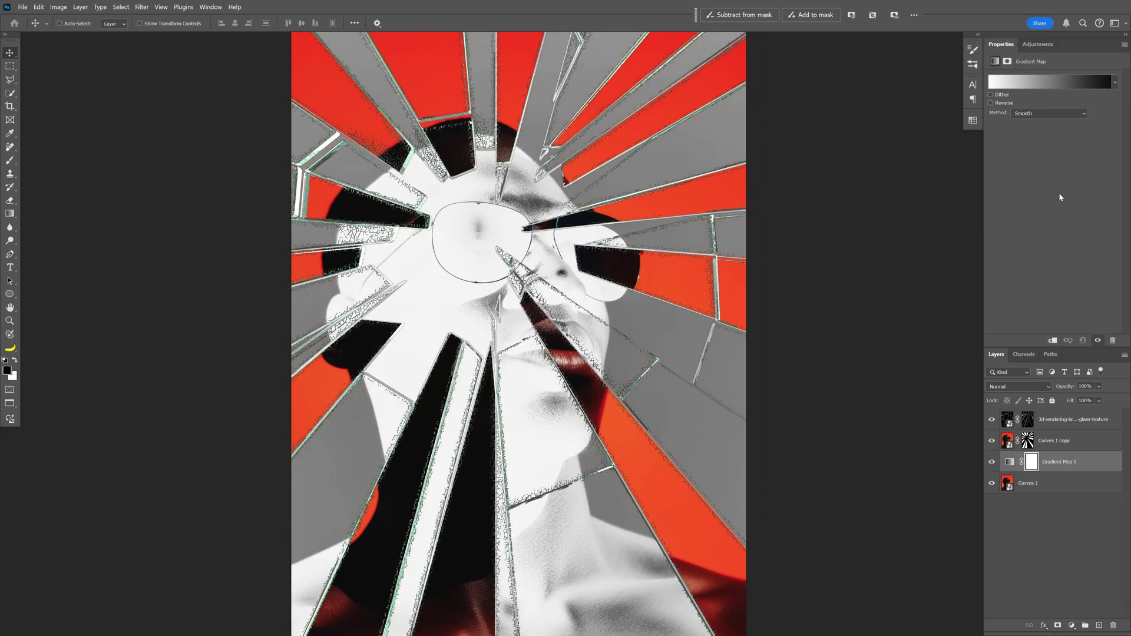
pyautogui.click(1004, 104)
# Step: Add a color stop at 71% to the Gradient Map's gradient and recolor it cyan (#20bdea)
pyautogui.click(1037, 81)
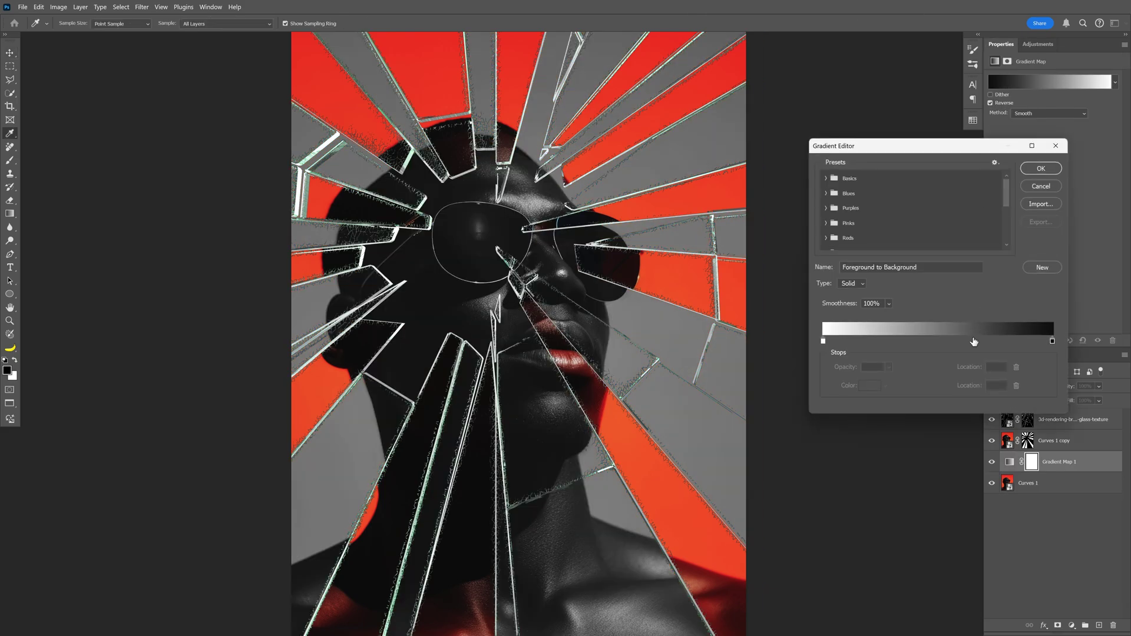
pyautogui.moveTo(984, 346); pyautogui.dragTo(985, 284)
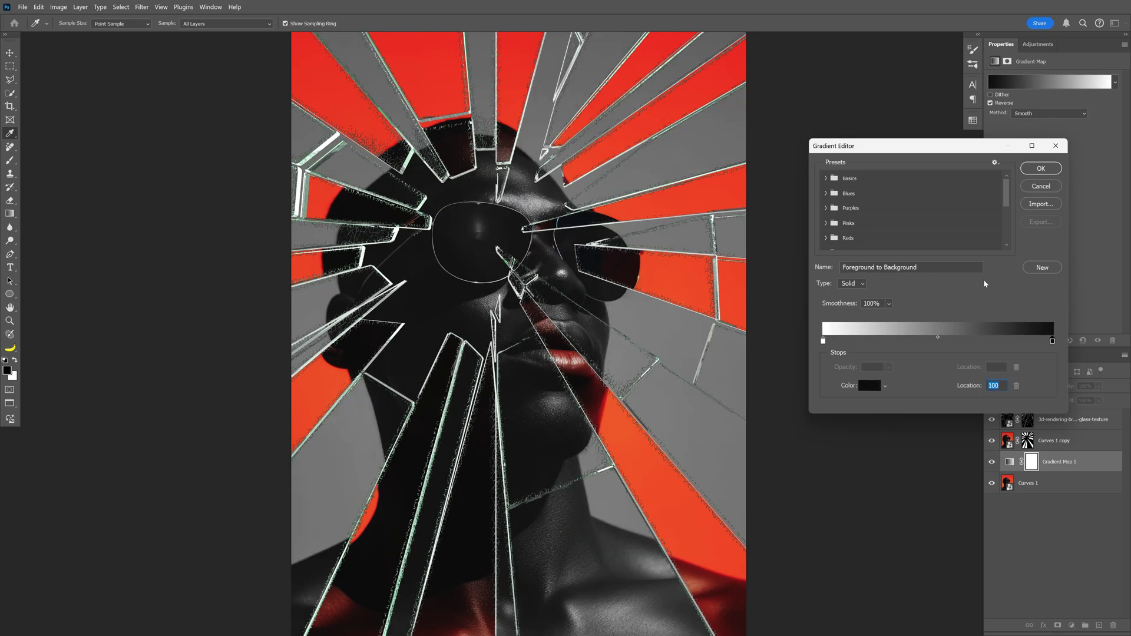
pyautogui.click(986, 342)
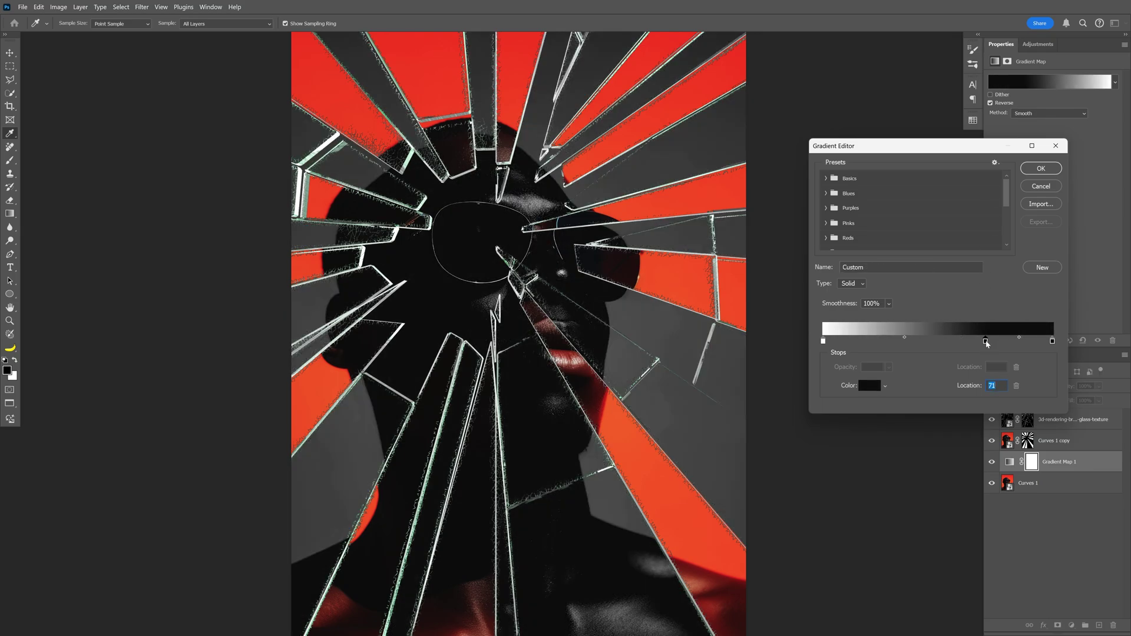
pyautogui.click(868, 386)
pyautogui.click(942, 283)
pyautogui.moveTo(899, 240); pyautogui.dragTo(909, 231)
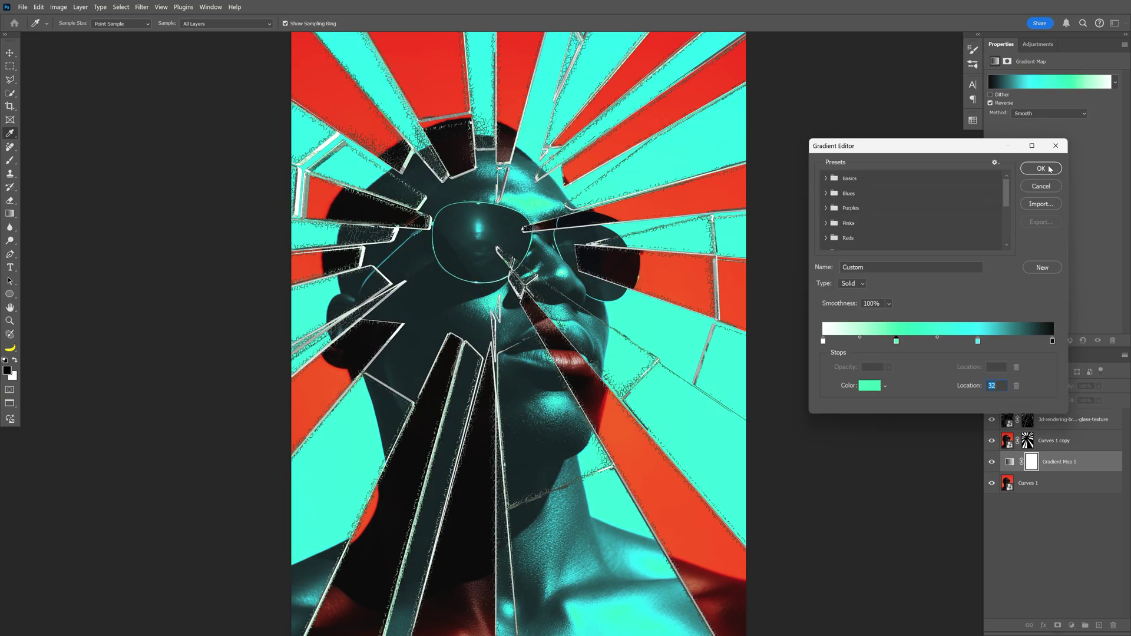
pyautogui.click(1041, 168)
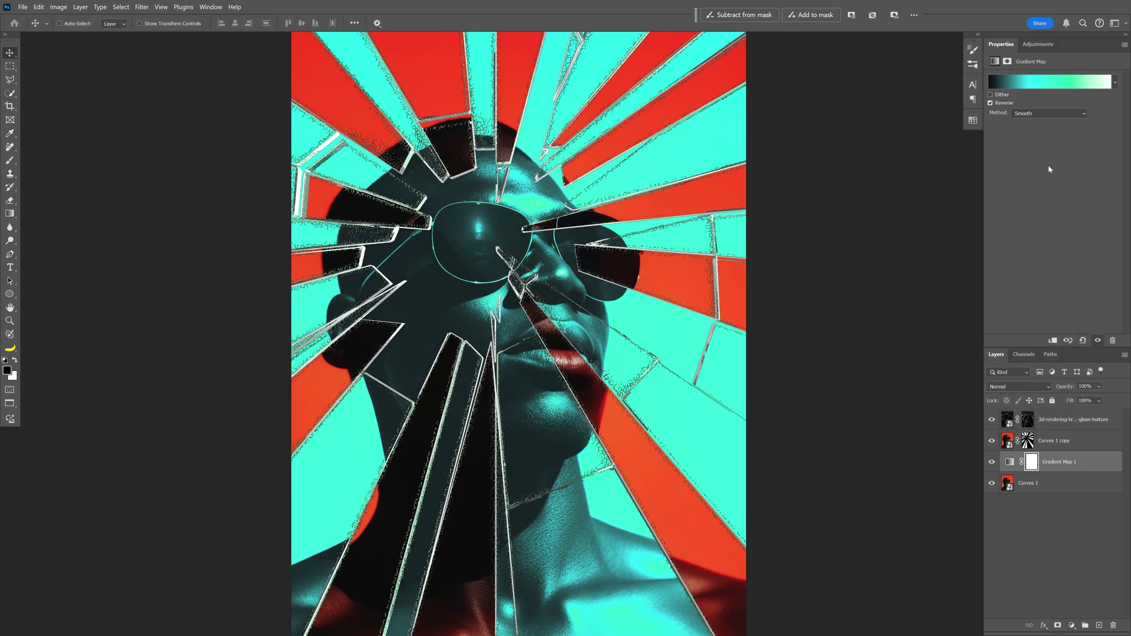
# Step: Add a Brightness/Contrast adjustment directly above the Gradient Map 1 layer with contrast 100 and brightness 18
pyautogui.click(1070, 442)
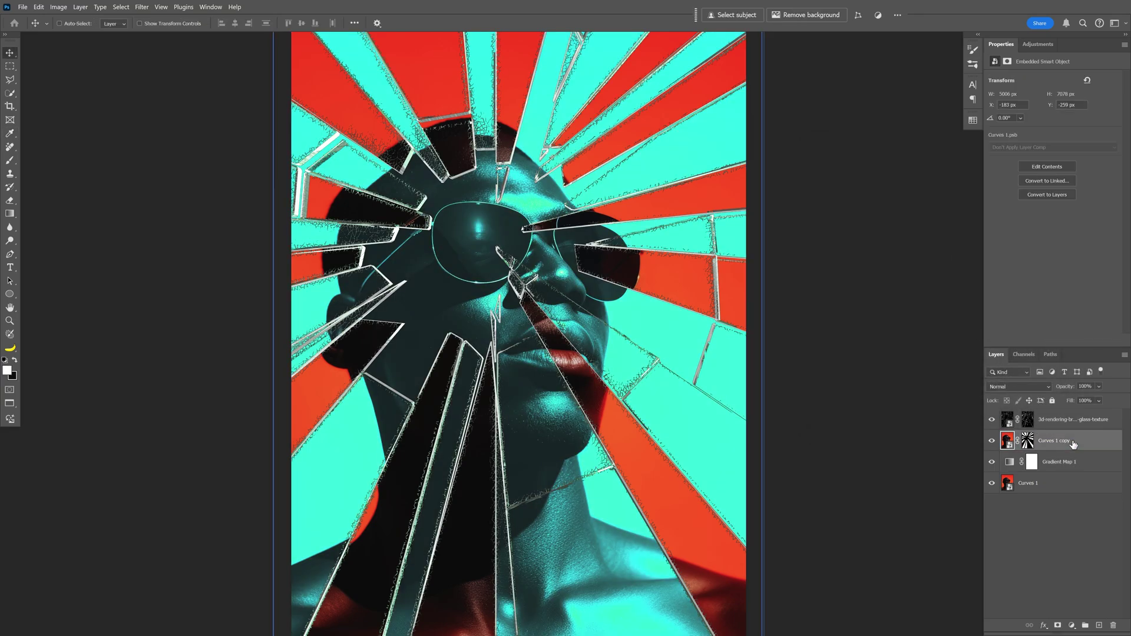
pyautogui.click(1041, 45)
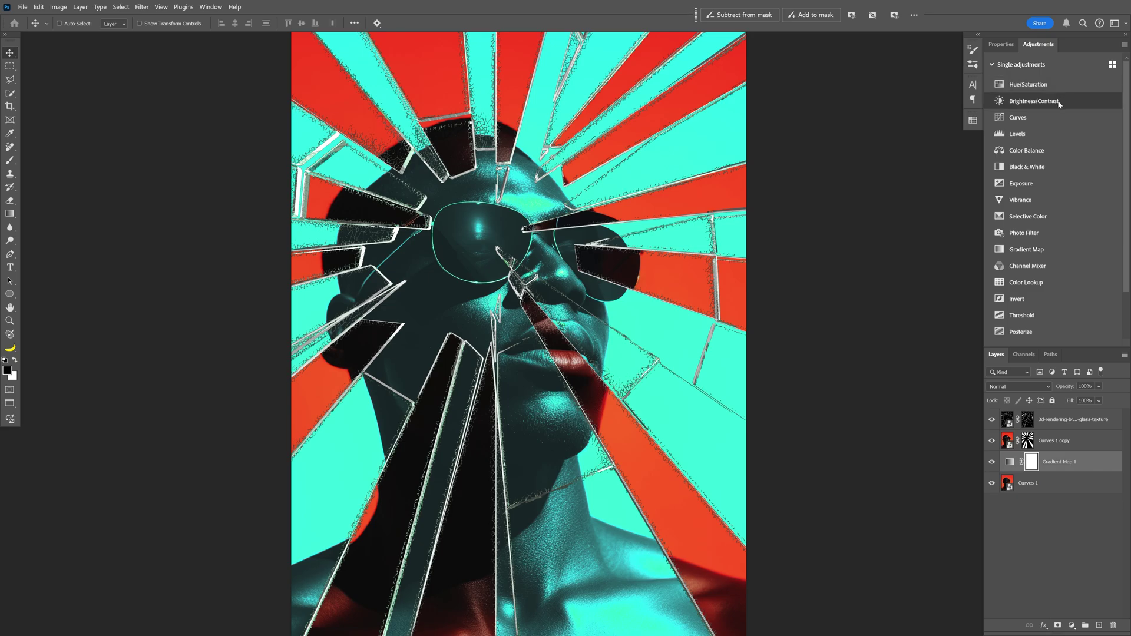
pyautogui.click(1034, 101)
pyautogui.moveTo(1053, 128); pyautogui.dragTo(1116, 130)
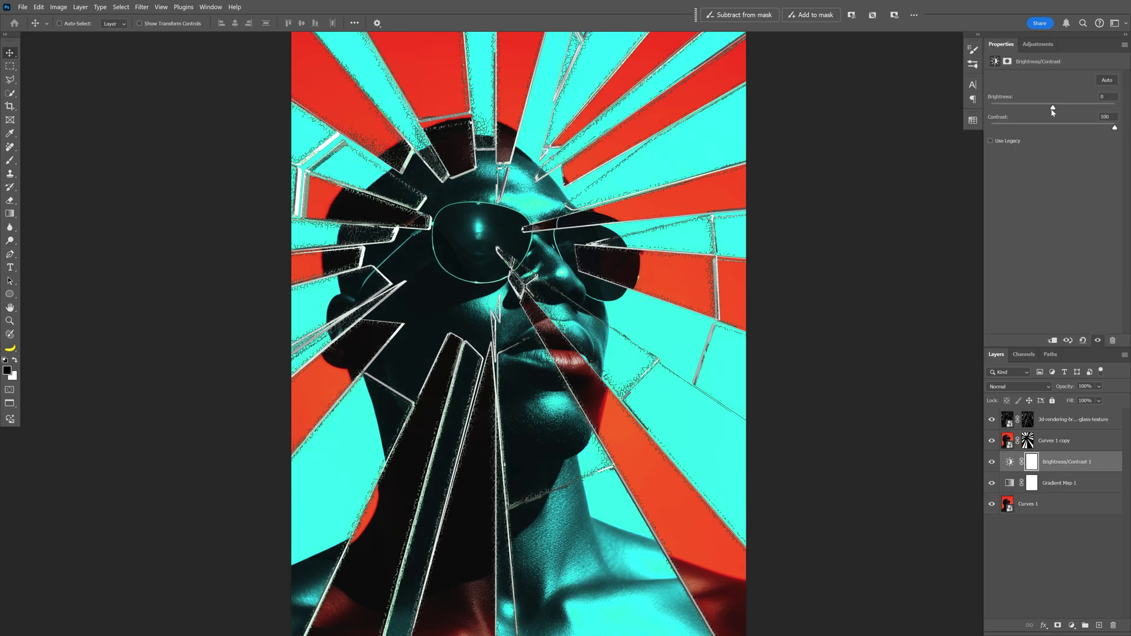
pyautogui.moveTo(1055, 109)
pyautogui.mouseDown()
pyautogui.moveTo(1078, 107)
pyautogui.moveTo(1060, 107)
pyautogui.mouseUp()
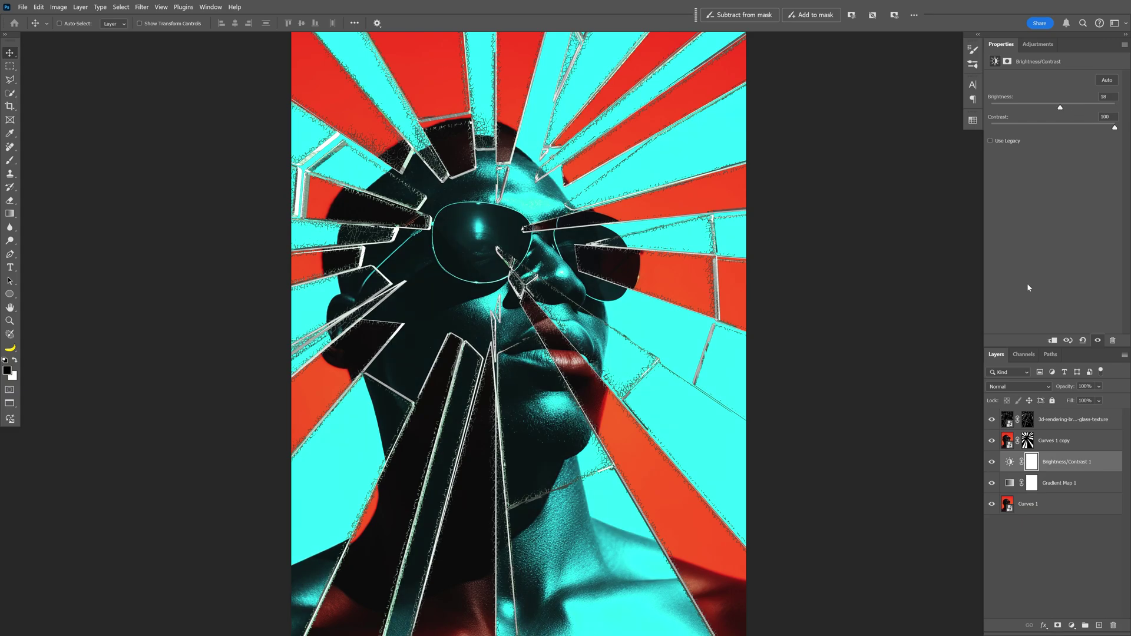
# Step: Extend the Curves 1 copy layer's mask to reveal its red image in the shards over the mouth, chin, neck and chest
pyautogui.click(1028, 421)
pyautogui.click(1029, 443)
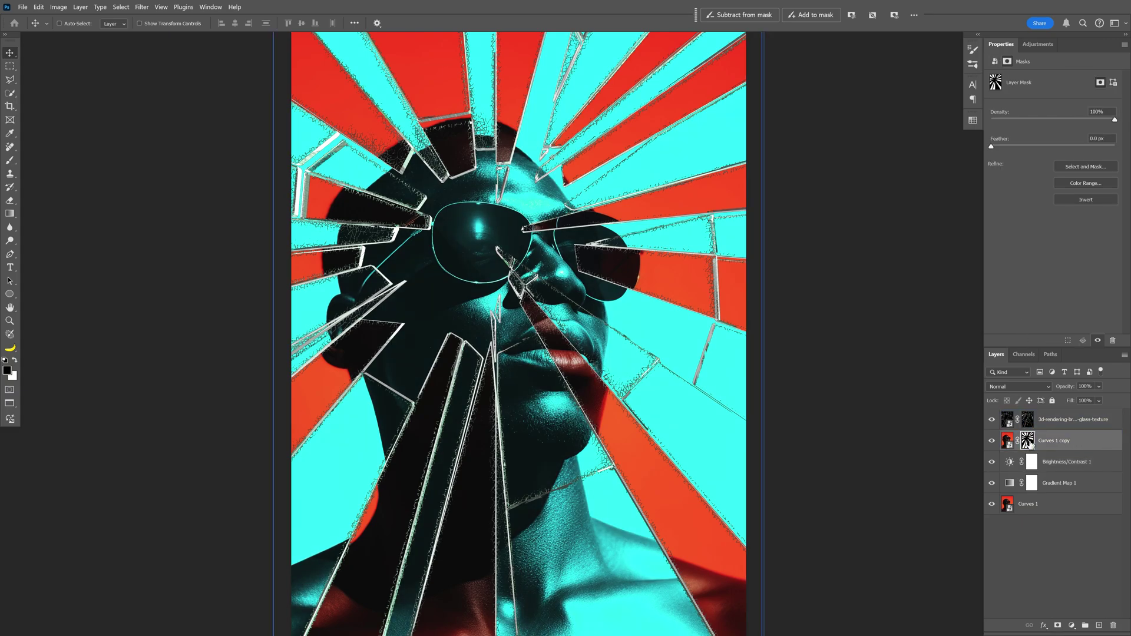
pyautogui.scroll(1, 587, 395)
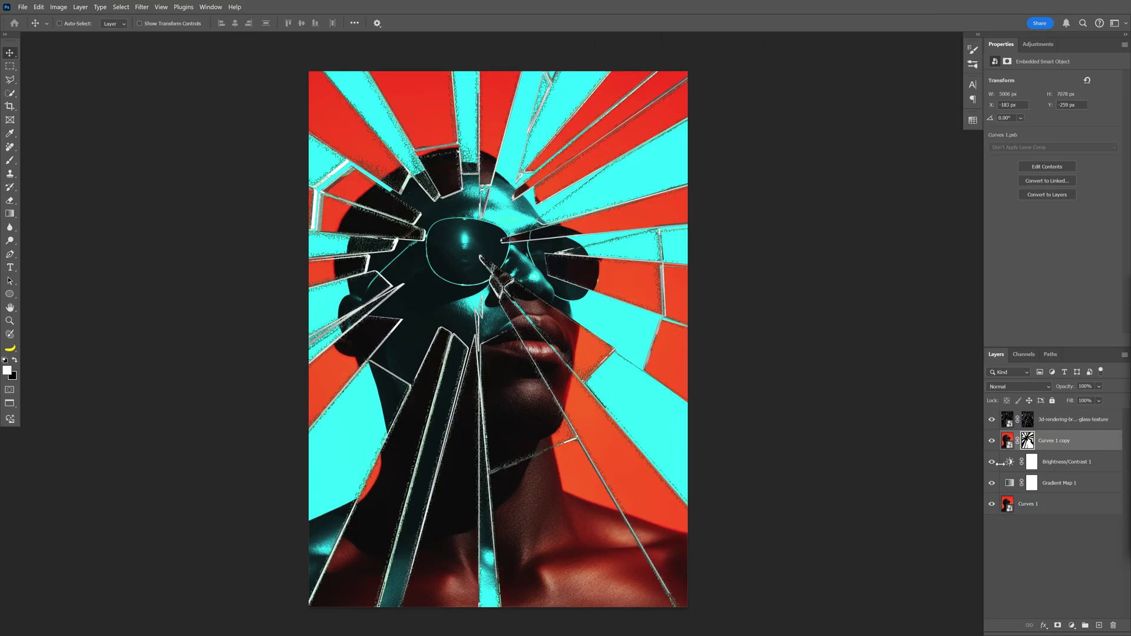
# Step: Move the Brightness/Contrast 1 layer above Curves 1 copy, and target the Gradient Map 1 mask with the Brush tool
pyautogui.click(1008, 463)
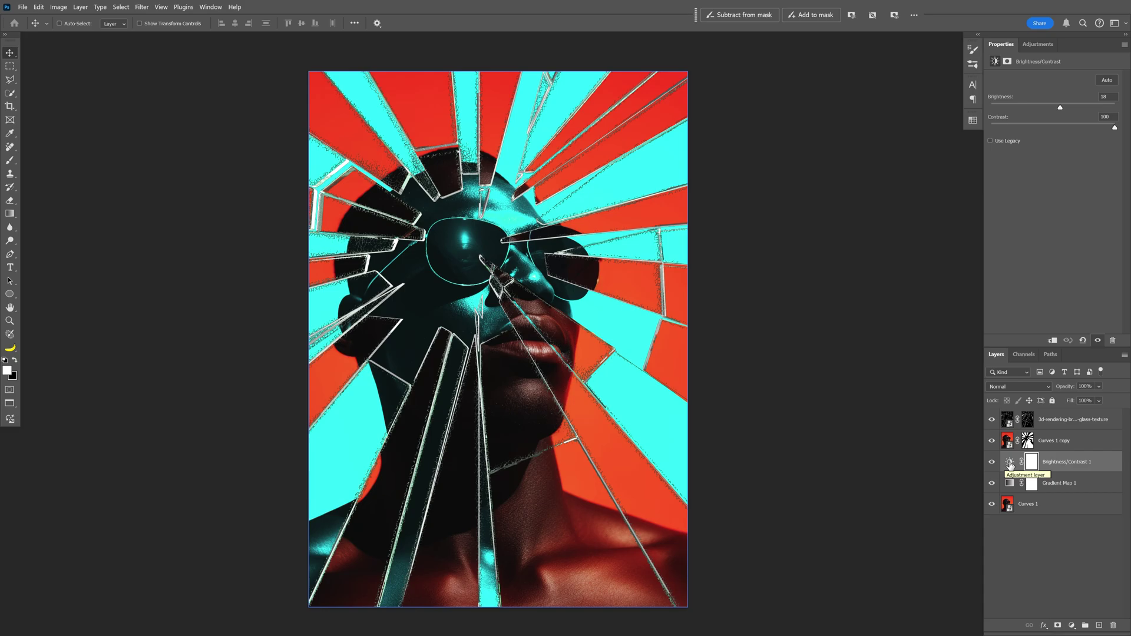
pyautogui.moveTo(1010, 465)
pyautogui.mouseDown()
pyautogui.moveTo(1012, 442)
pyautogui.moveTo(1033, 485)
pyautogui.mouseUp()
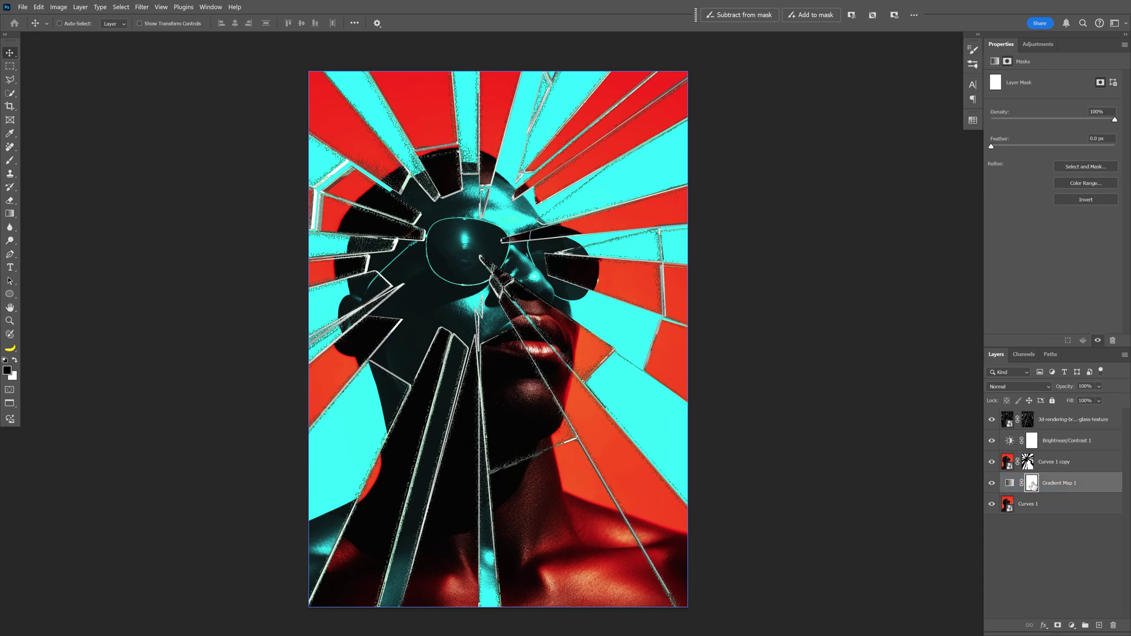
pyautogui.click(10, 161)
pyautogui.scroll(-3, 538, 271)
pyautogui.moveTo(534, 275)
pyautogui.mouseDown()
pyautogui.moveTo(686, 285)
pyautogui.moveTo(635, 288)
pyautogui.mouseUp()
pyautogui.scroll(1, 583, 359)
pyautogui.moveTo(659, 462)
pyautogui.mouseDown()
pyautogui.moveTo(657, 438)
pyautogui.moveTo(698, 435)
pyautogui.mouseUp()
pyautogui.hotkey('ctrl', 'z')
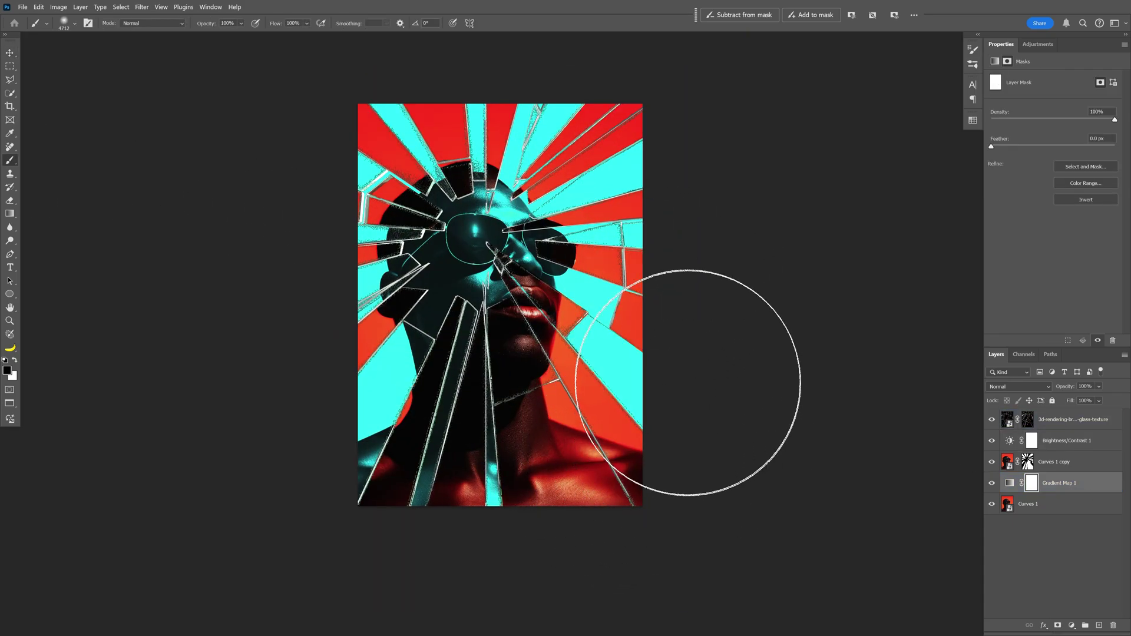
# Step: Paint on the Gradient Map 1 mask with a very large soft brush at 53% opacity to fade the cyan along the image's outer edges
pyautogui.moveTo(687, 384); pyautogui.dragTo(609, 396)
pyautogui.scroll(2, 608, 401)
pyautogui.moveTo(712, 399)
pyautogui.mouseDown()
pyautogui.moveTo(720, 422)
pyautogui.moveTo(695, 451)
pyautogui.mouseUp()
pyautogui.press(']')
pyautogui.press(']')
pyautogui.press(']')
pyautogui.press(']')
pyautogui.press(']')
pyautogui.press(']')
pyautogui.press(']')
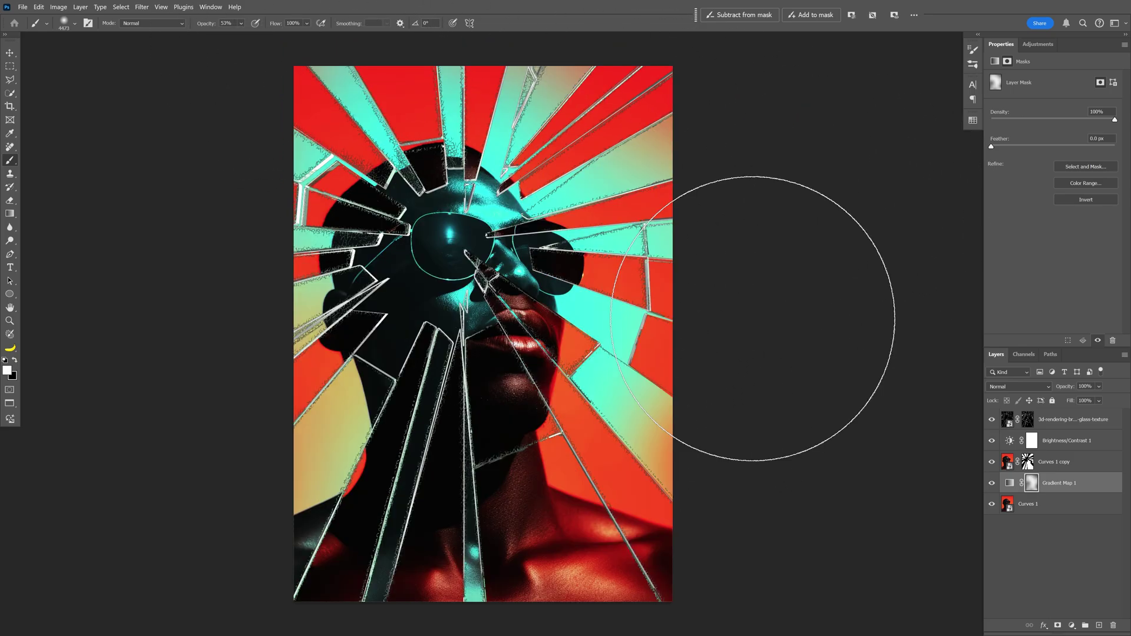
# Step: Paint black on the Curves 1 copy mask with a smaller soft brush at 53% opacity to blend the red shards around the head
pyautogui.click(1027, 462)
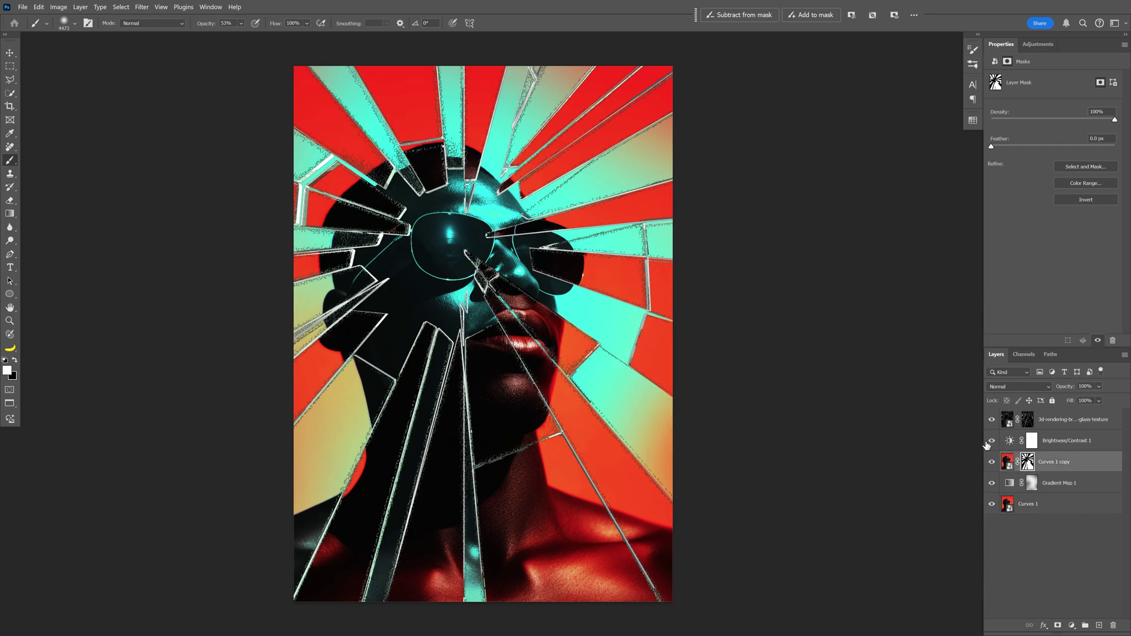
pyautogui.press('x')
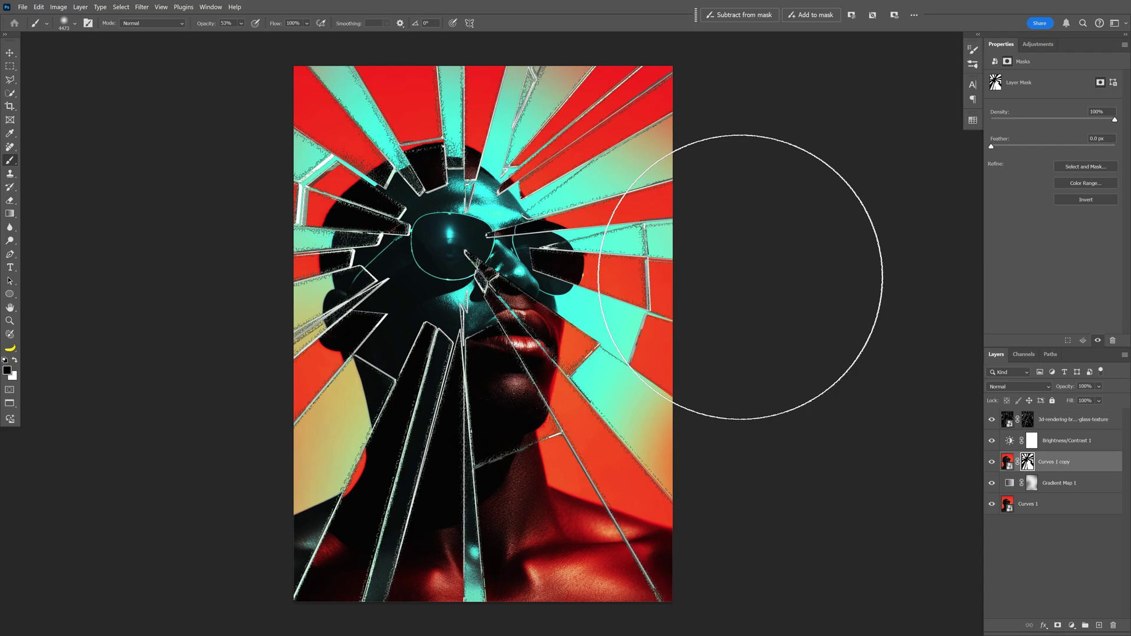
pyautogui.moveTo(677, 404); pyautogui.dragTo(719, 189)
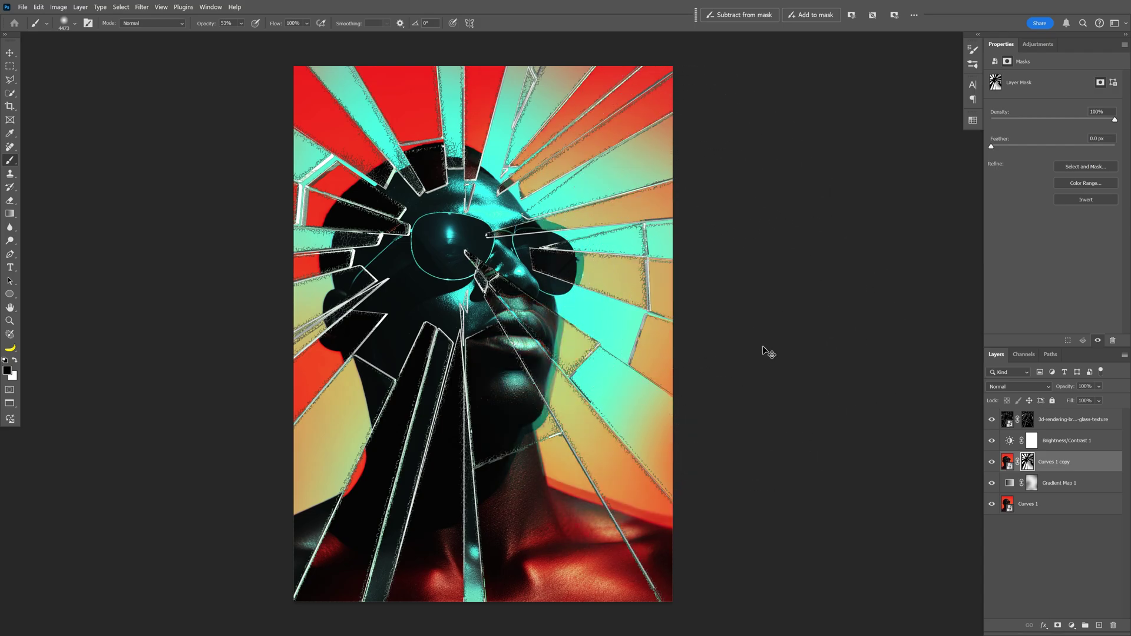
pyautogui.hotkey('ctrl', 'z')
pyautogui.press('[')
pyautogui.press('[')
pyautogui.press('[')
pyautogui.press('[')
pyautogui.press('[')
pyautogui.press('[')
pyautogui.press('[')
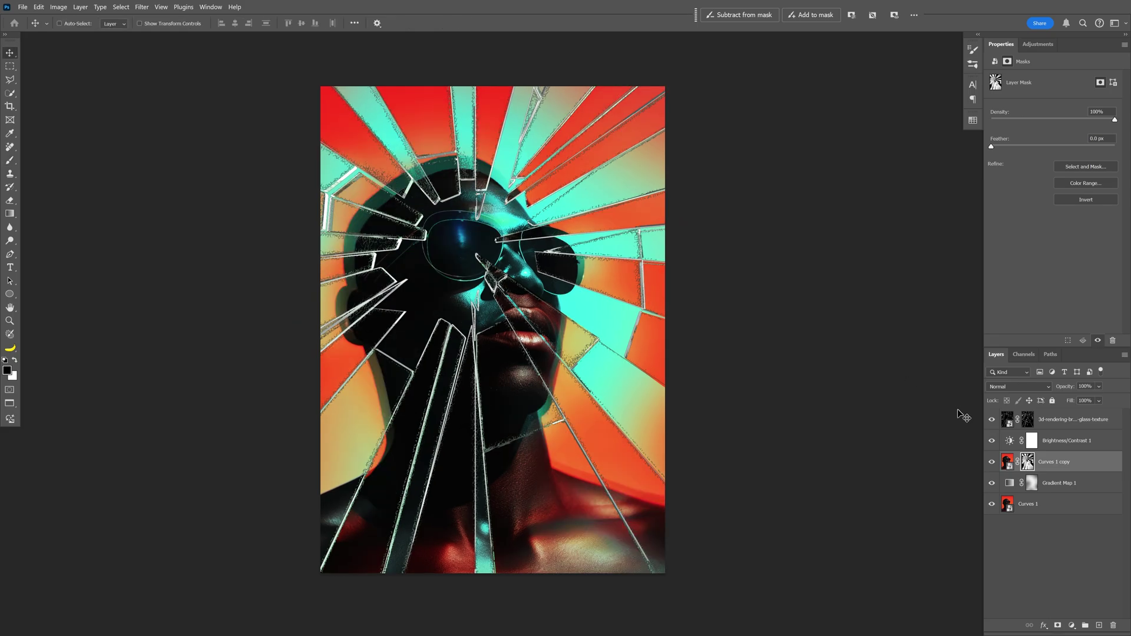
# Step: Duplicate the Brightness/Contrast 1 layer and set the copy's blend mode to Darker Color
pyautogui.click(1009, 443)
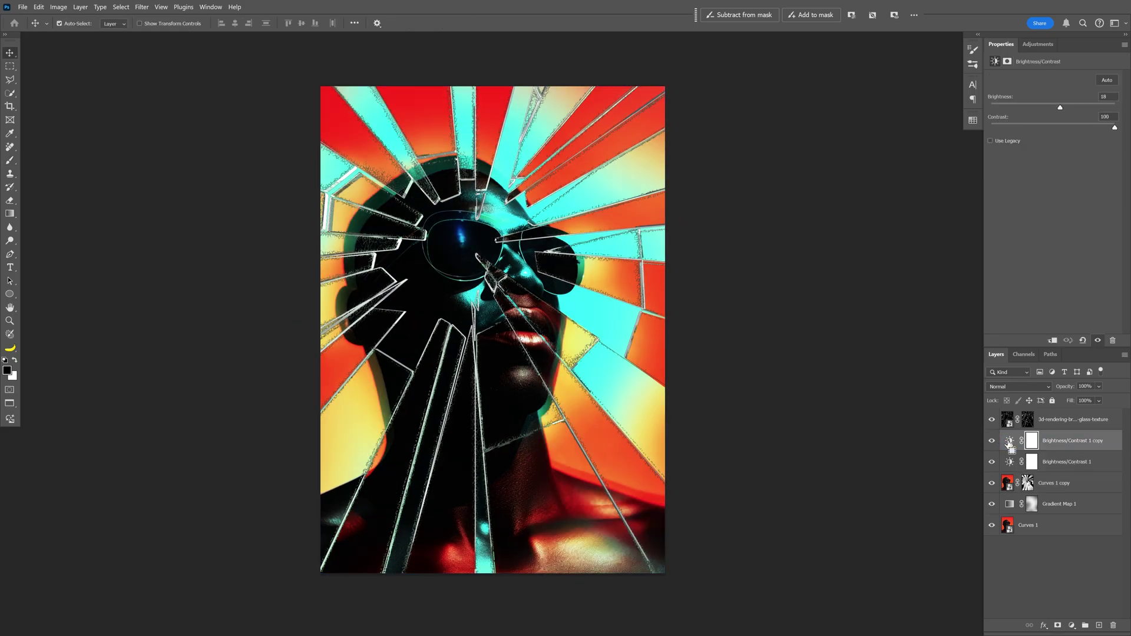
pyautogui.hotkey('ctrl', 'j')
pyautogui.moveTo(1008, 443); pyautogui.dragTo(1059, 439)
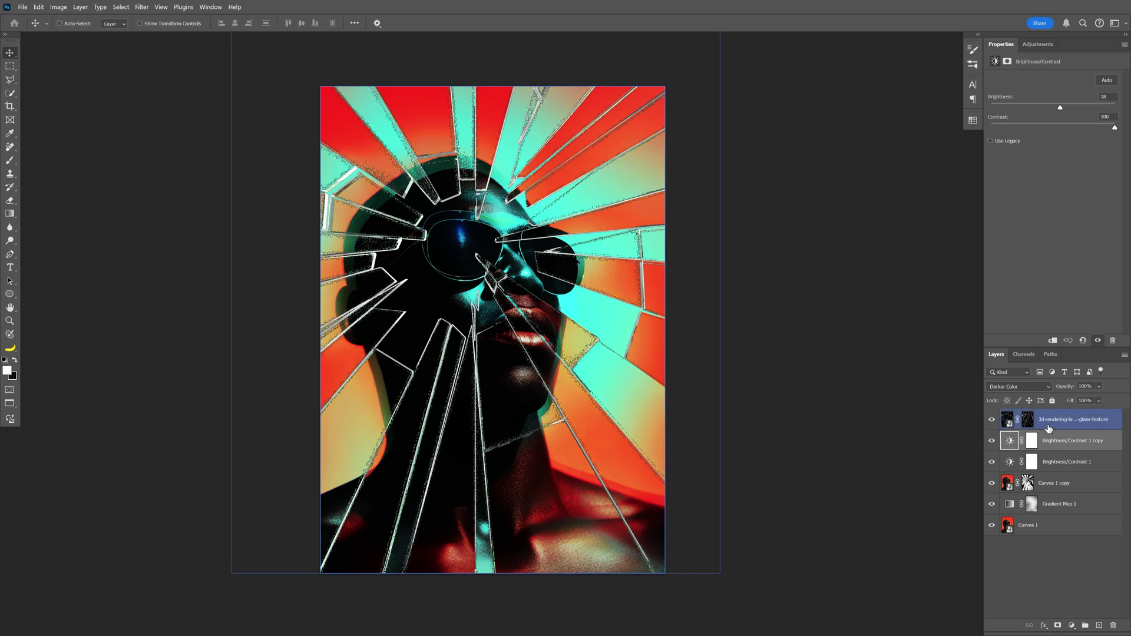
# Step: Create a layer named Noise above the broken-glass texture, in Overlay mode and filled with 50% gray
pyautogui.click(1049, 429)
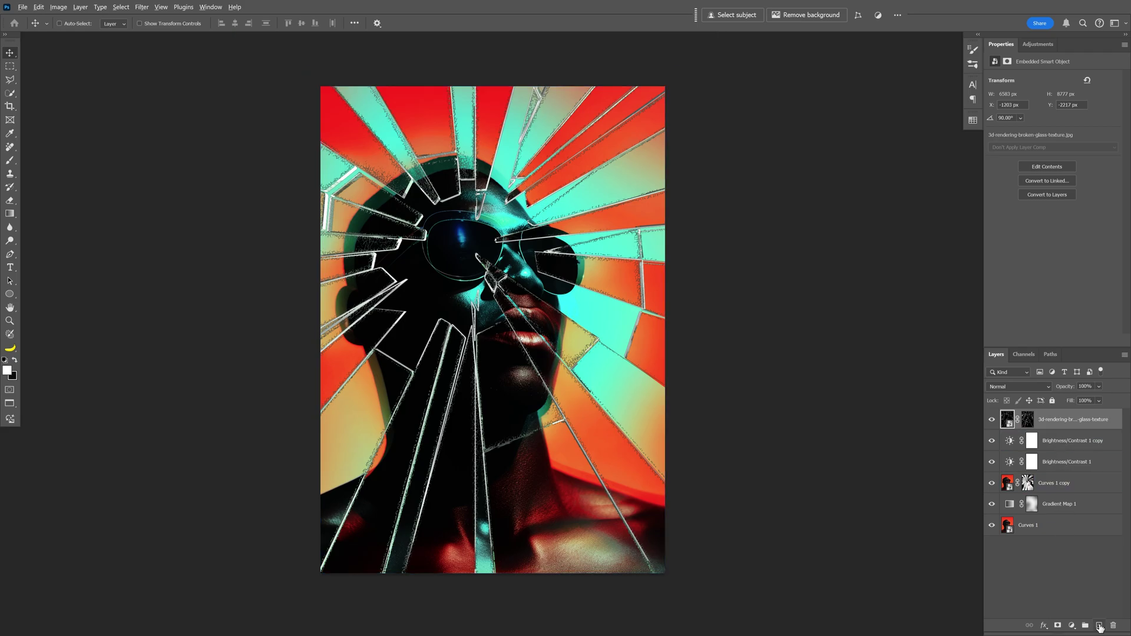
pyautogui.keyDown('alt'); pyautogui.click(1100, 625); pyautogui.keyUp('alt')
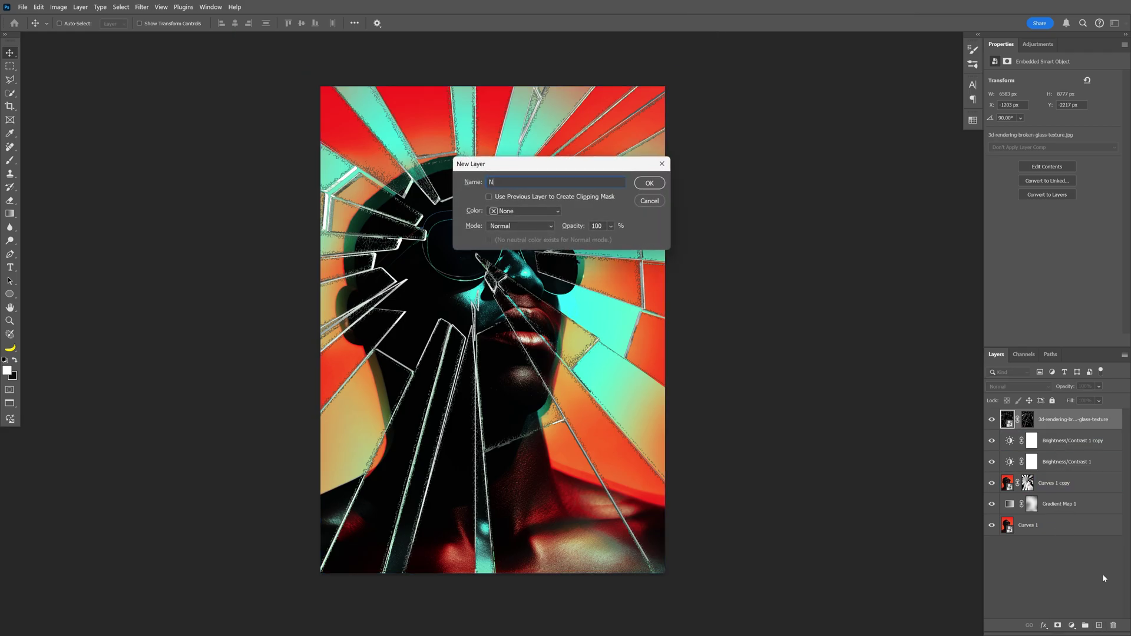
pyautogui.click(498, 226)
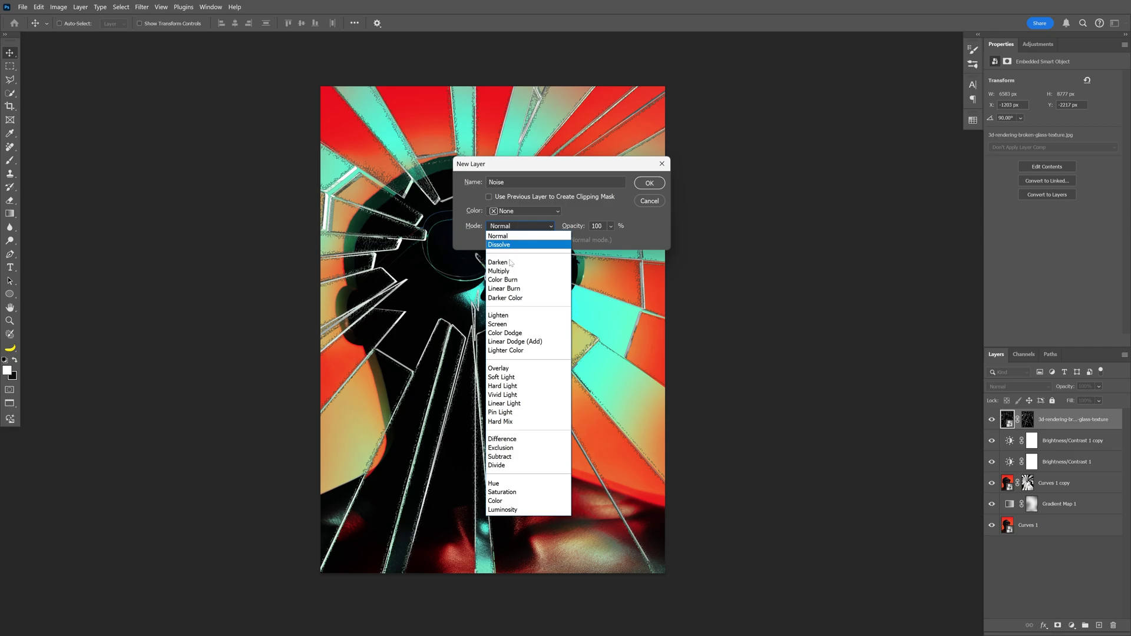
pyautogui.click(529, 369)
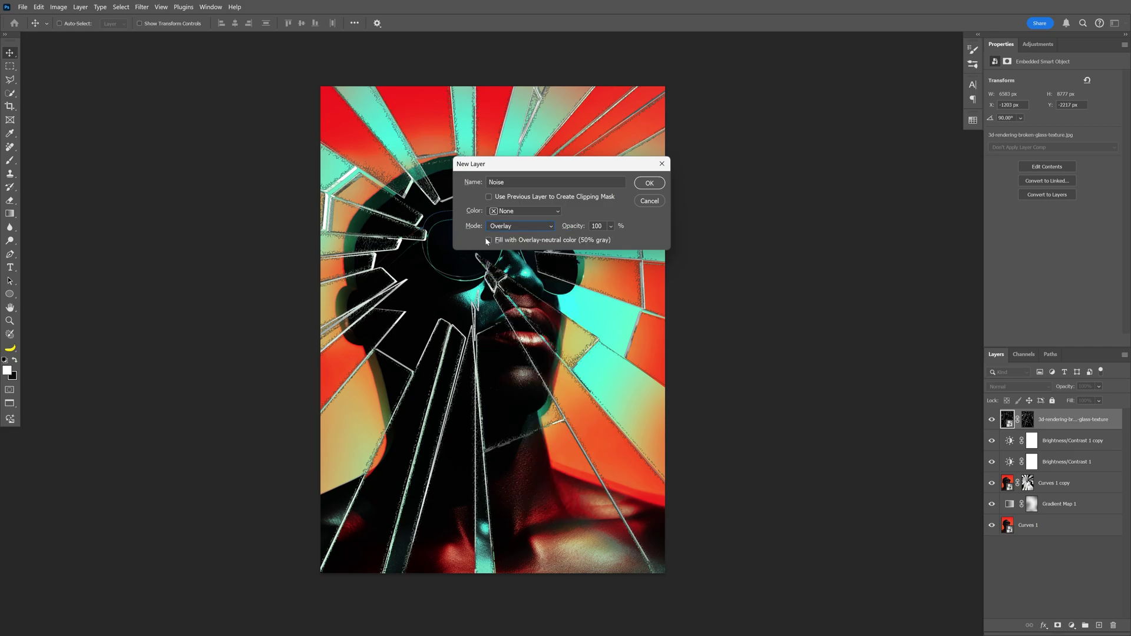
pyautogui.click(649, 184)
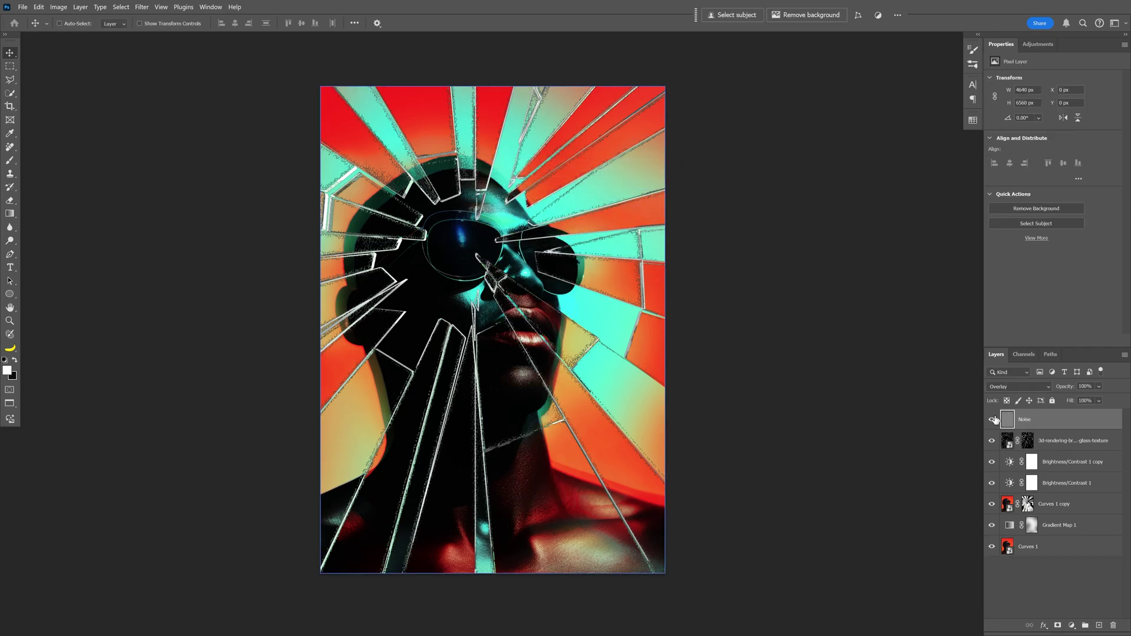
# Step: Convert the Noise layer to a smart object and apply the Add Noise filter at 255.21% with Uniform distribution
pyautogui.rightClick(1055, 419)
pyautogui.click(1061, 330)
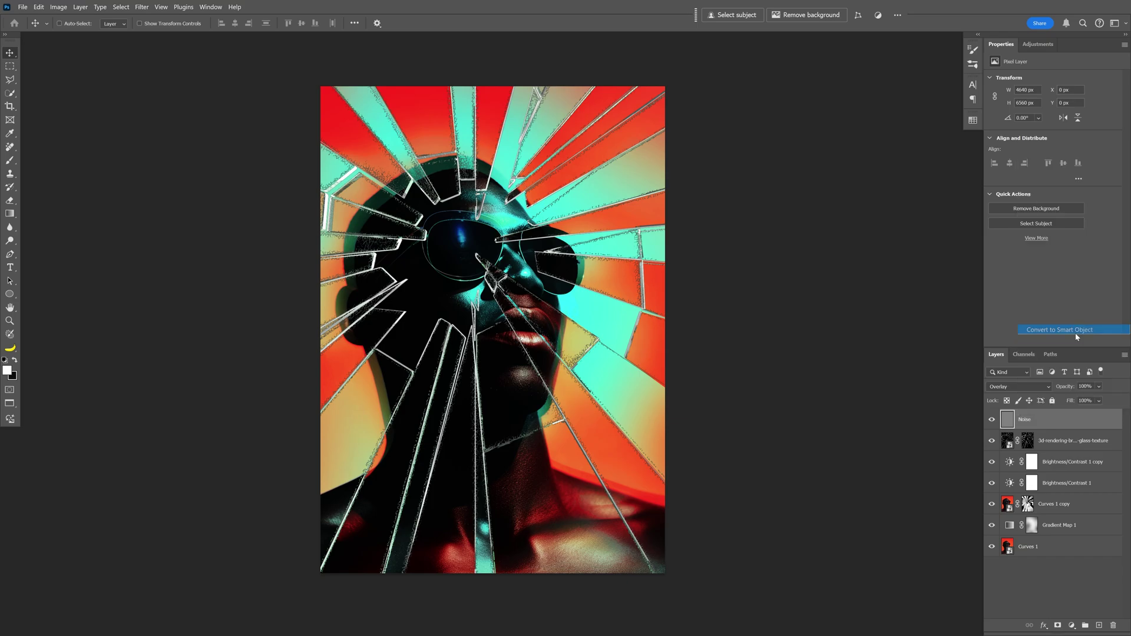
pyautogui.hotkey('ctrl', '0')
pyautogui.click(142, 8)
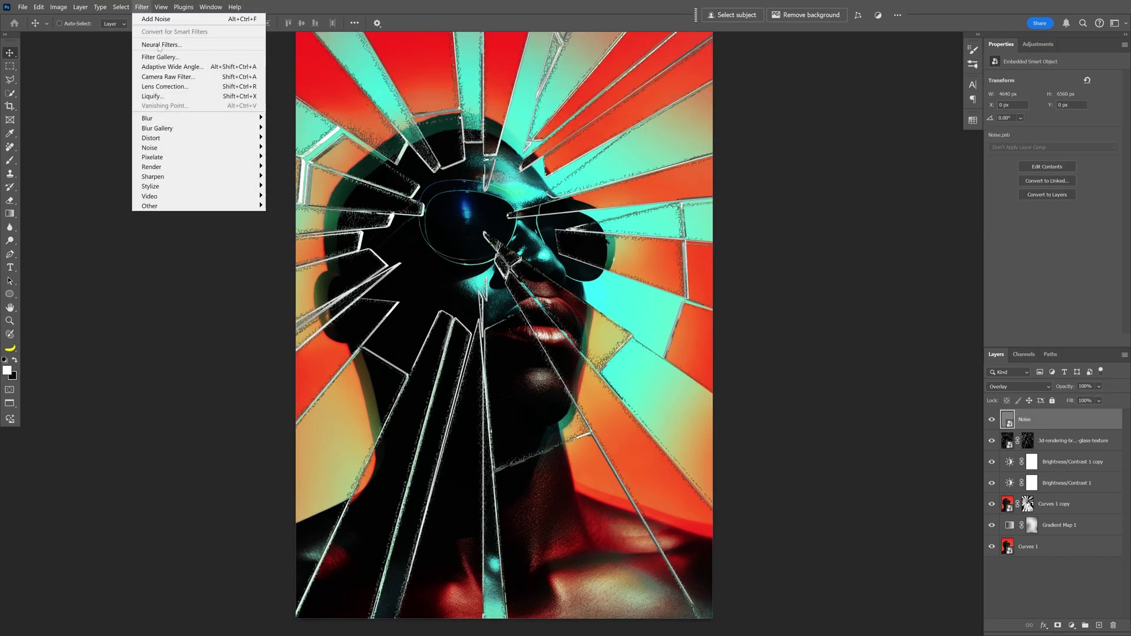
pyautogui.moveTo(238, 147)
pyautogui.click(280, 147)
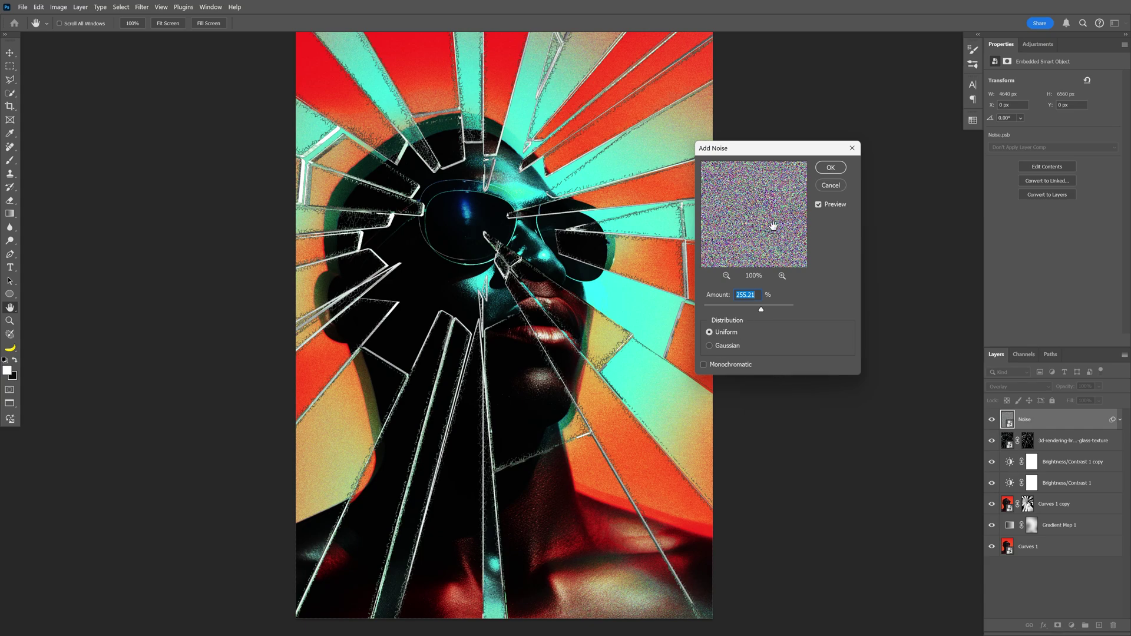
pyautogui.click(831, 168)
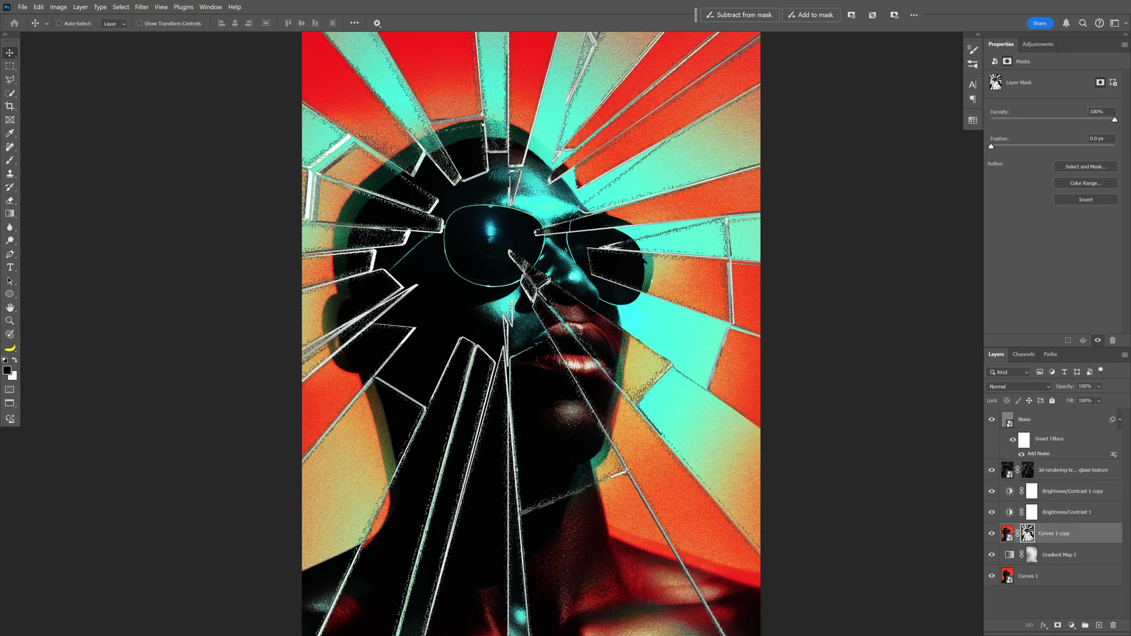